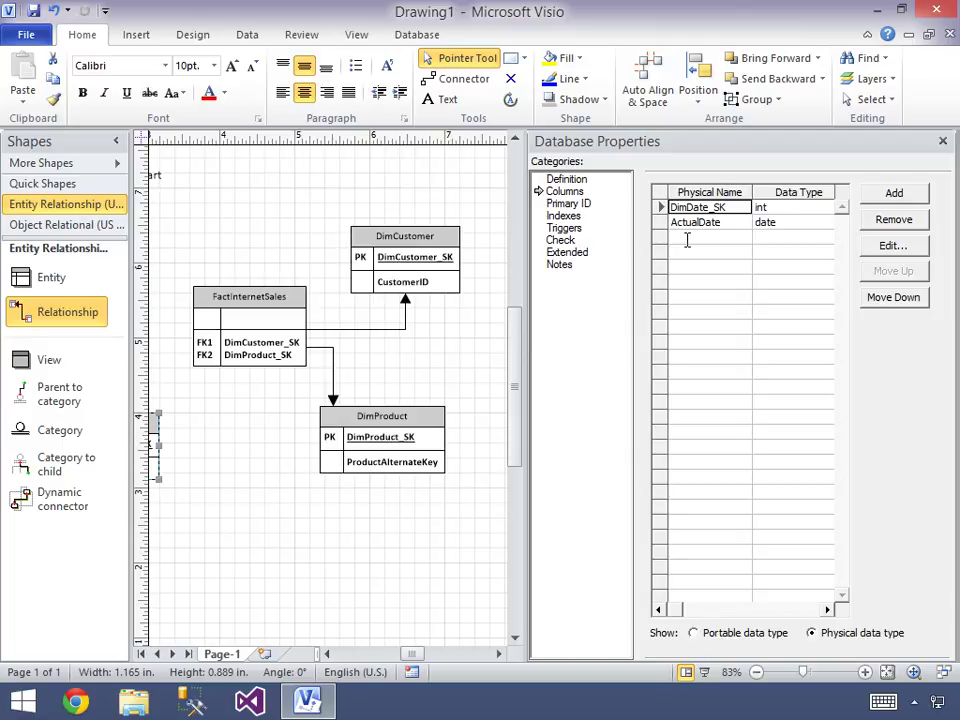
Step: Add a required column Year of type int to the DimDate table, with the note "Year"
left_click(687, 240)
type("Year")
key("Tab")
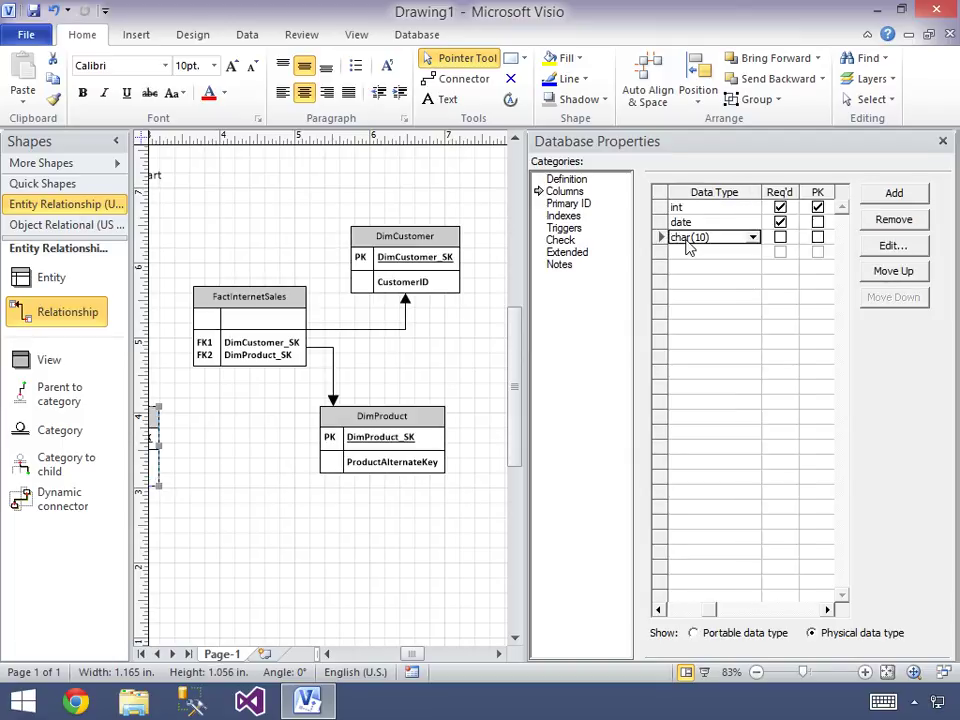
type("int")
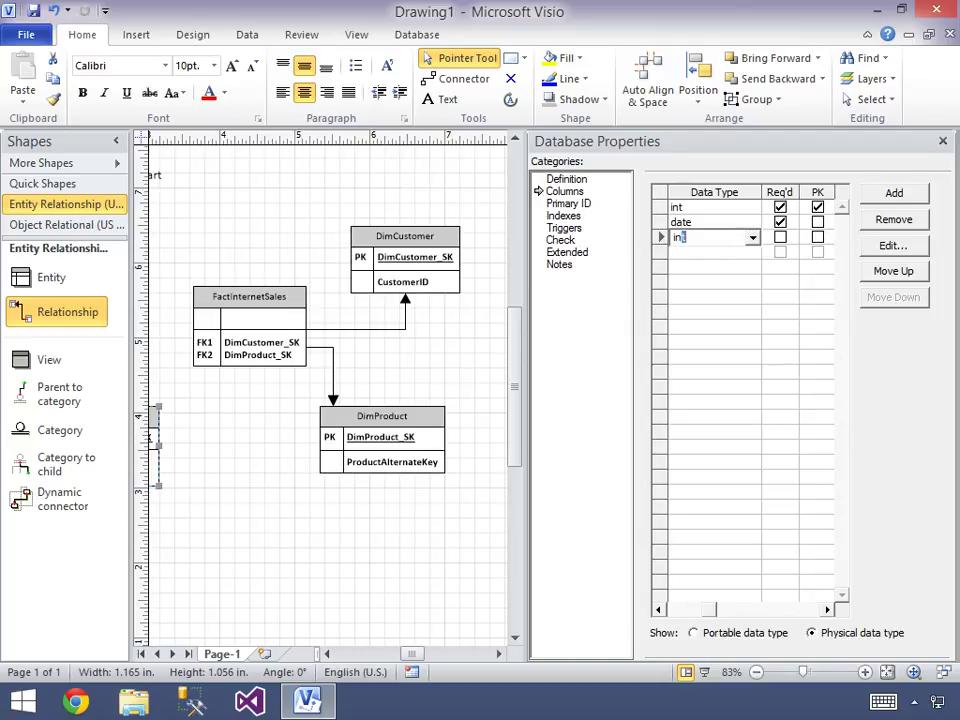
key("Tab")
key("space")
key("Tab")
key("Tab")
type("Year")
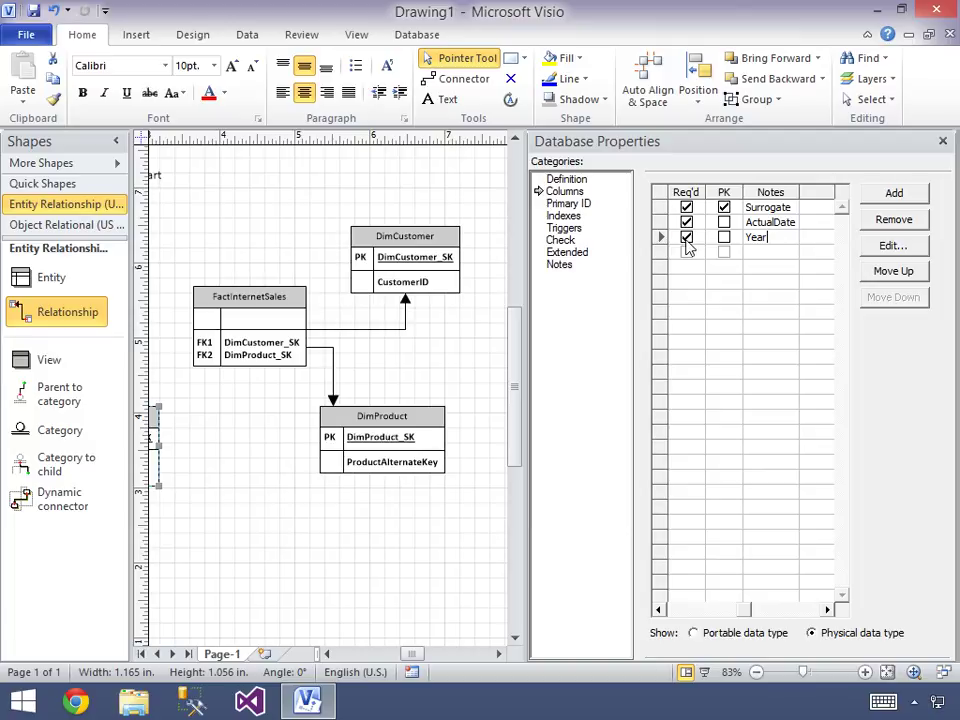
key("Tab")
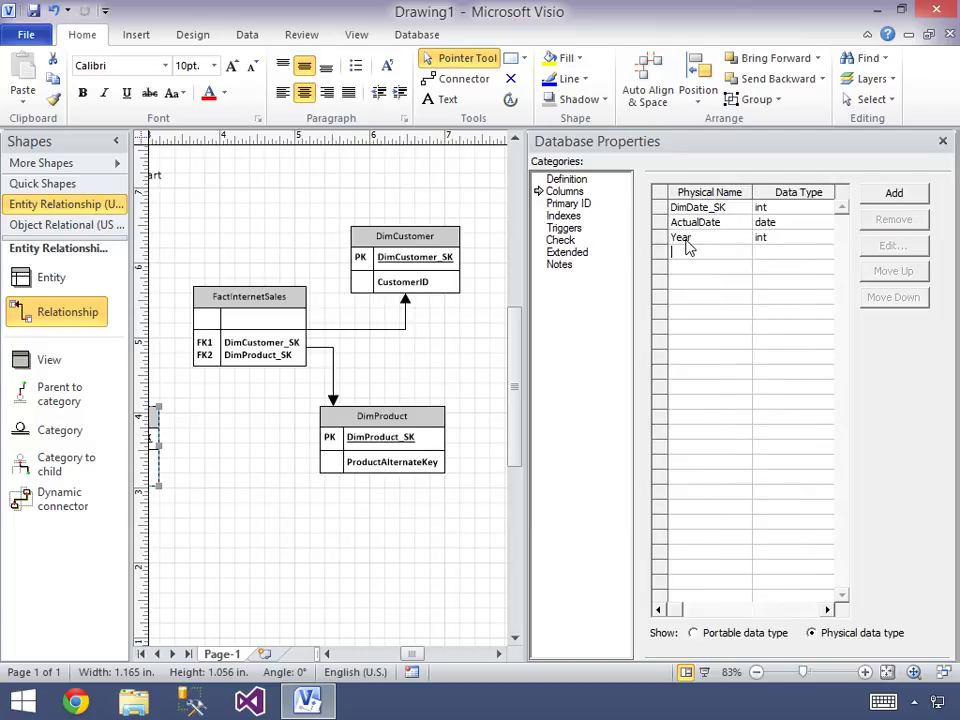
Step: Add a required MonthName column of type varchar(10) to the DimDate table
type("MonthName")
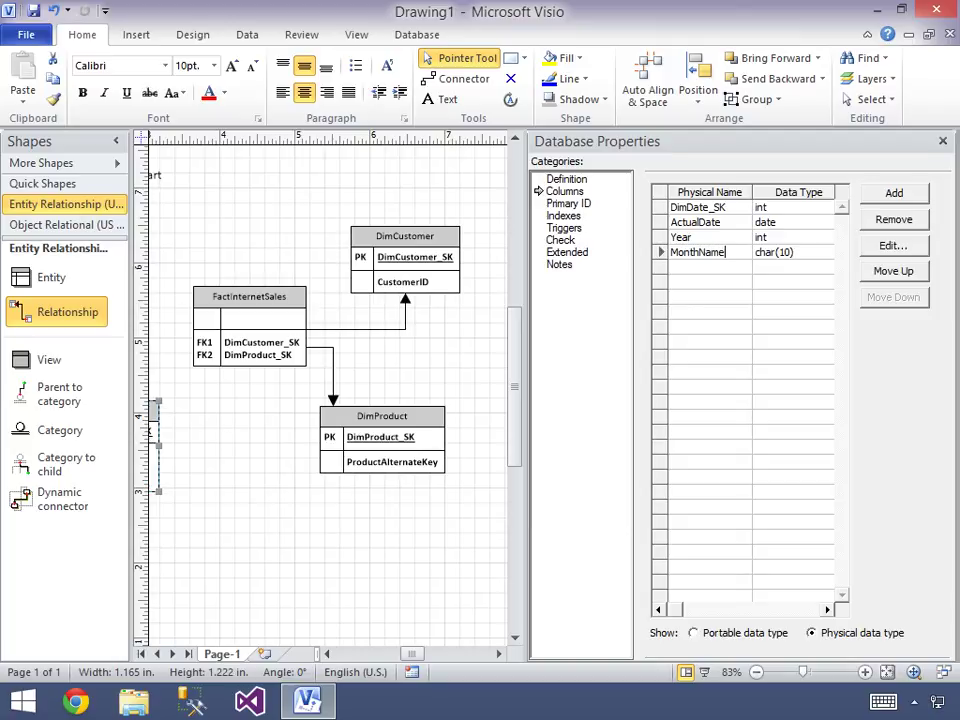
key("Tab")
type("varchar")
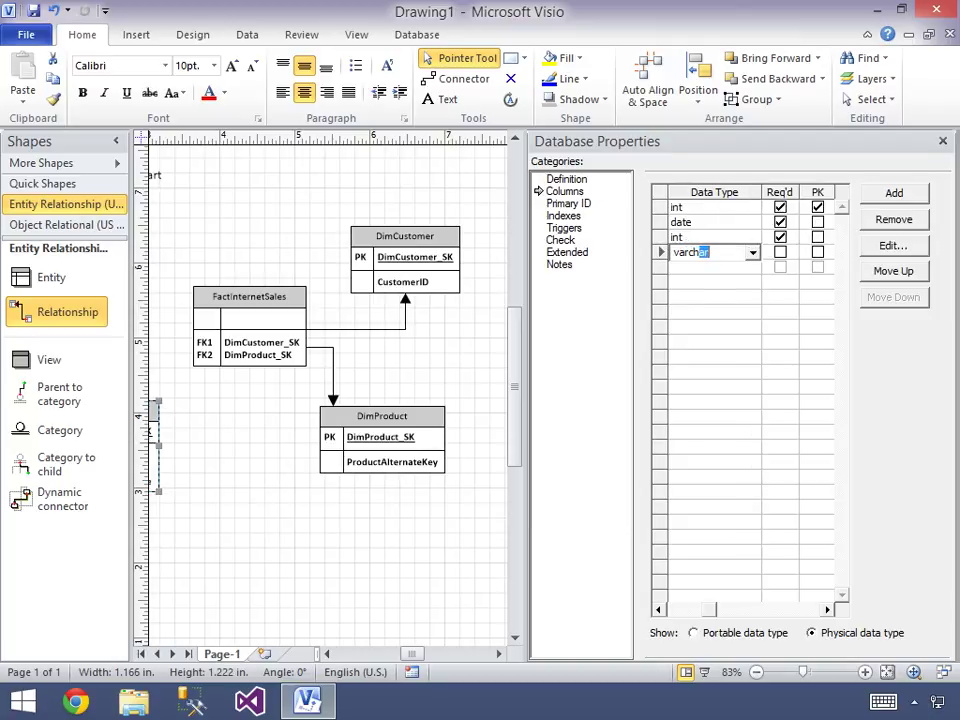
type("(1)")
type("0")
key("Tab")
key("space")
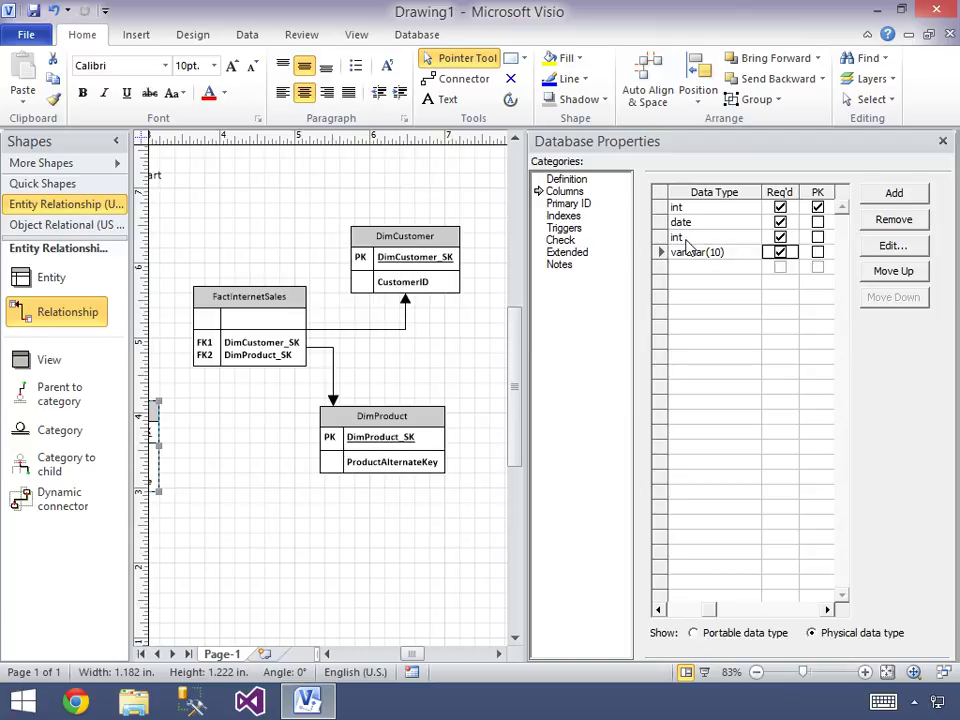
key("Tab")
key("Tab")
key("Tab")
Step: Add a required MonthNumberOfYear column of type smallint to the DimDate table
type("MonthNumber")
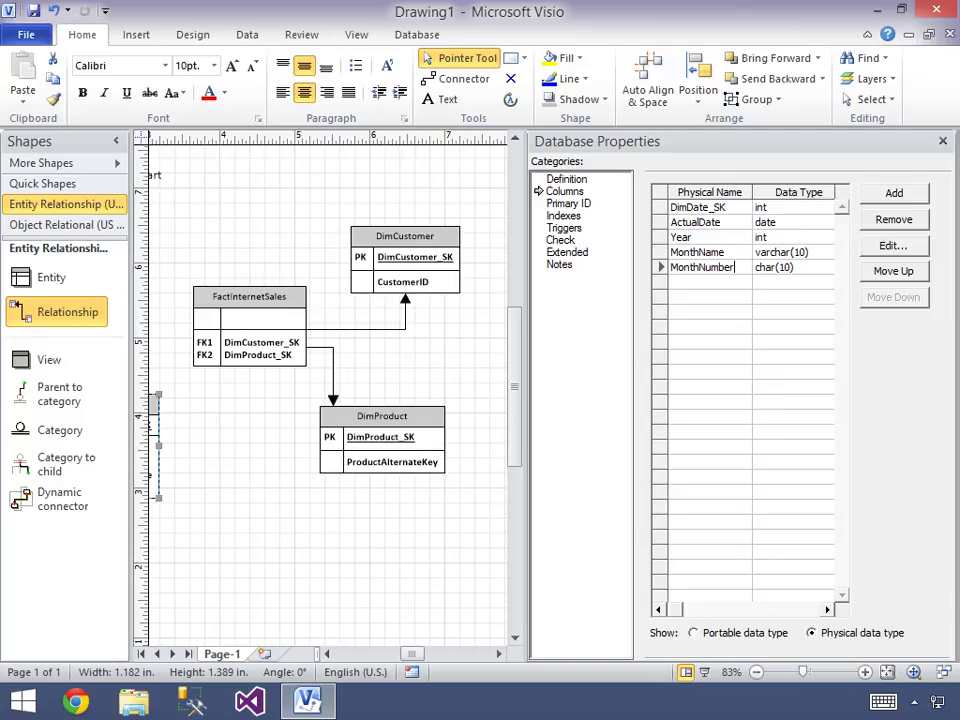
type("OfYear")
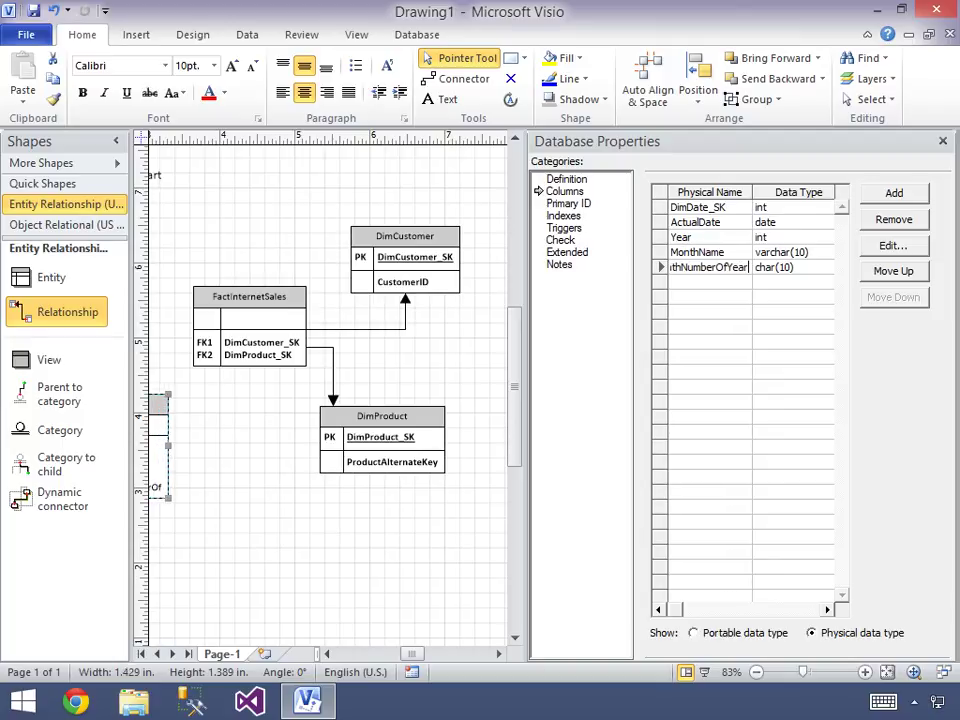
key("Tab")
type("tinyint")
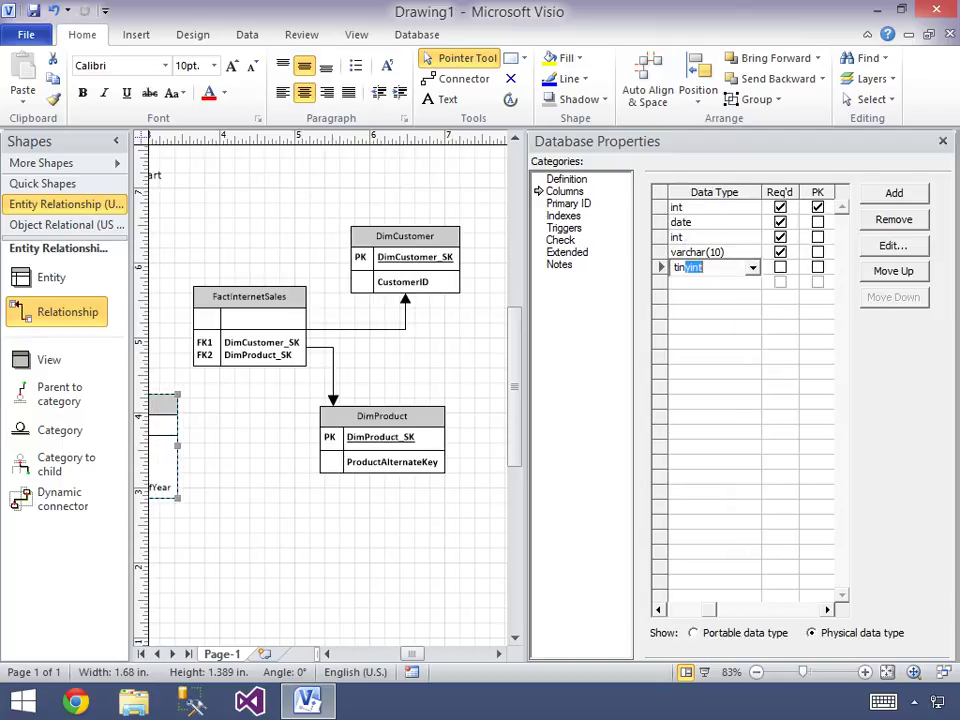
key("Tab")
key("space")
key("shift+Tab")
type("smallint")
key("Tab")
key("Tab")
key("Tab")
key("Tab")
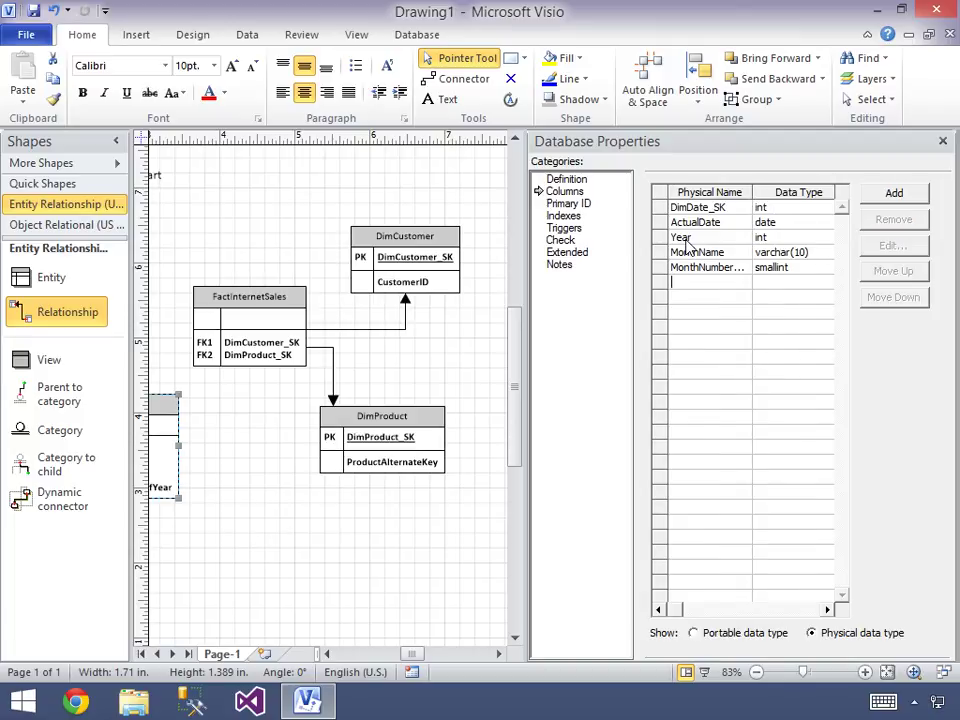
Step: Add a required QuarterNumber column of type tinyint to the DimDate table
type("QuarterNumber")
key("Tab")
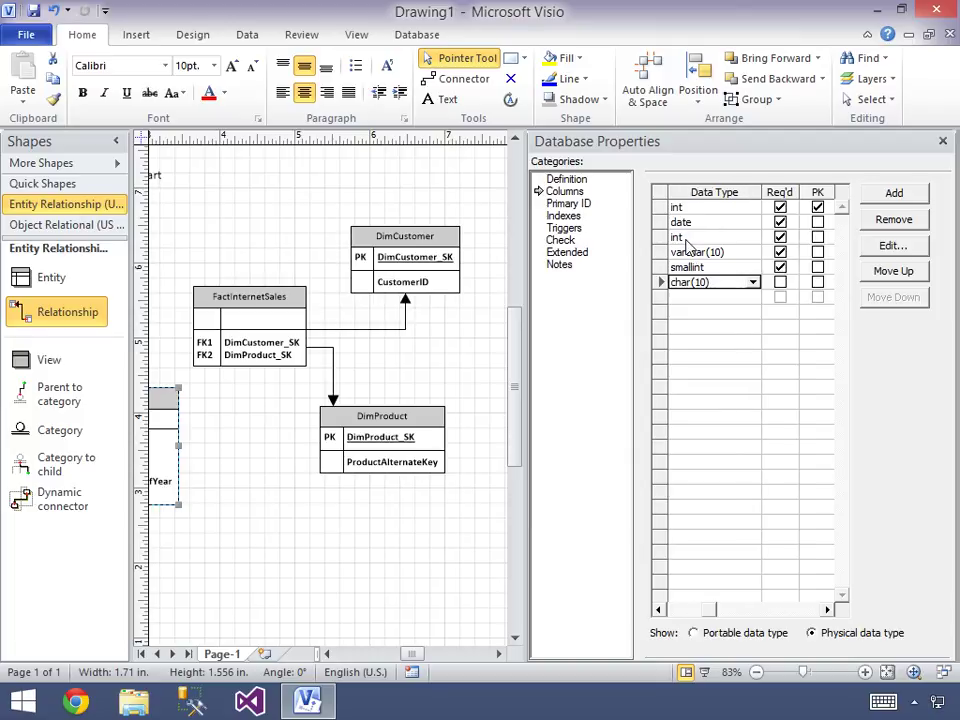
type("tinyint")
key("Tab")
key("space")
key("Tab")
key("Tab")
key("Tab")
Step: Add a required QuarterName column of type varchar(10) to DimDate and close the table's database properties
type("QuarterNa")
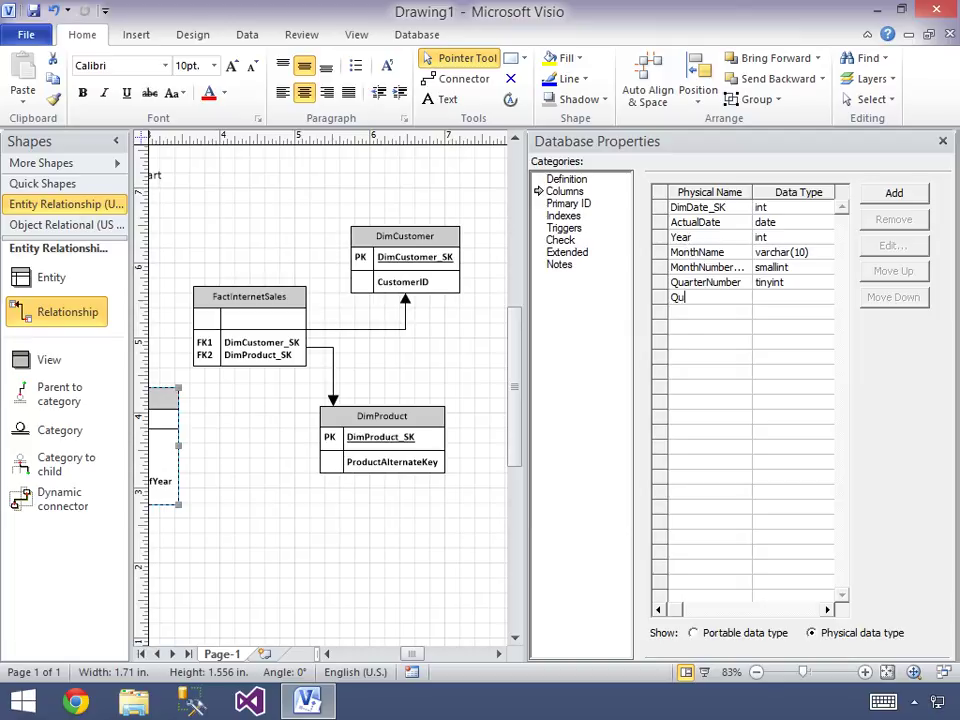
type("me")
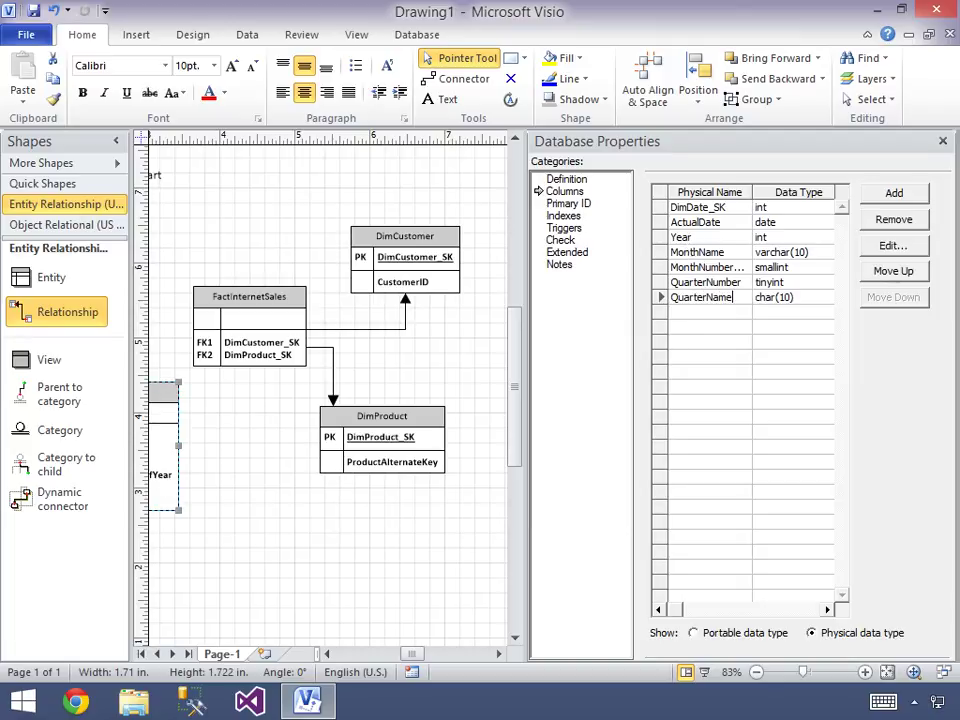
key("Tab")
type("varhcar(")
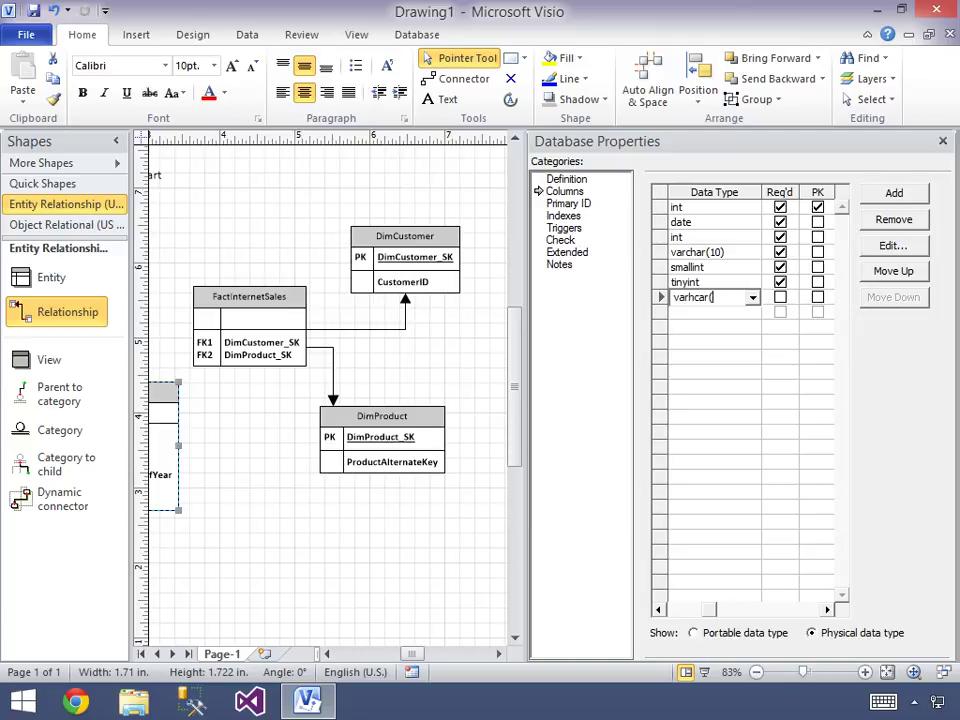
key("BackSpace")
key("BackSpace")
key("BackSpace")
key("BackSpace")
key("BackSpace")
type("char(10)")
key("Tab")
key("space")
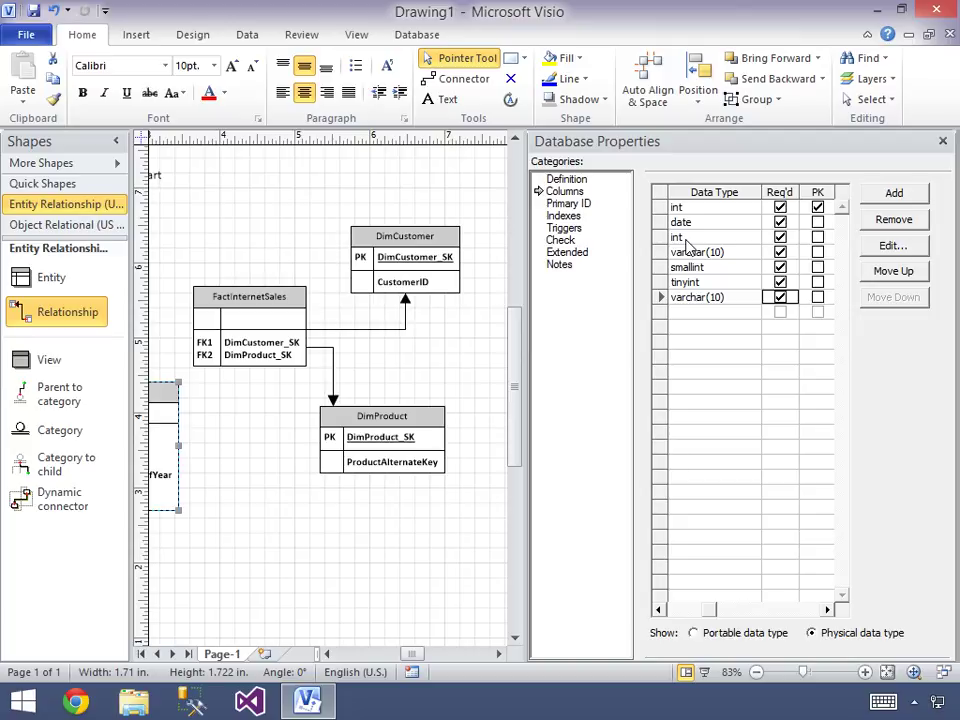
key("Tab")
key("Tab")
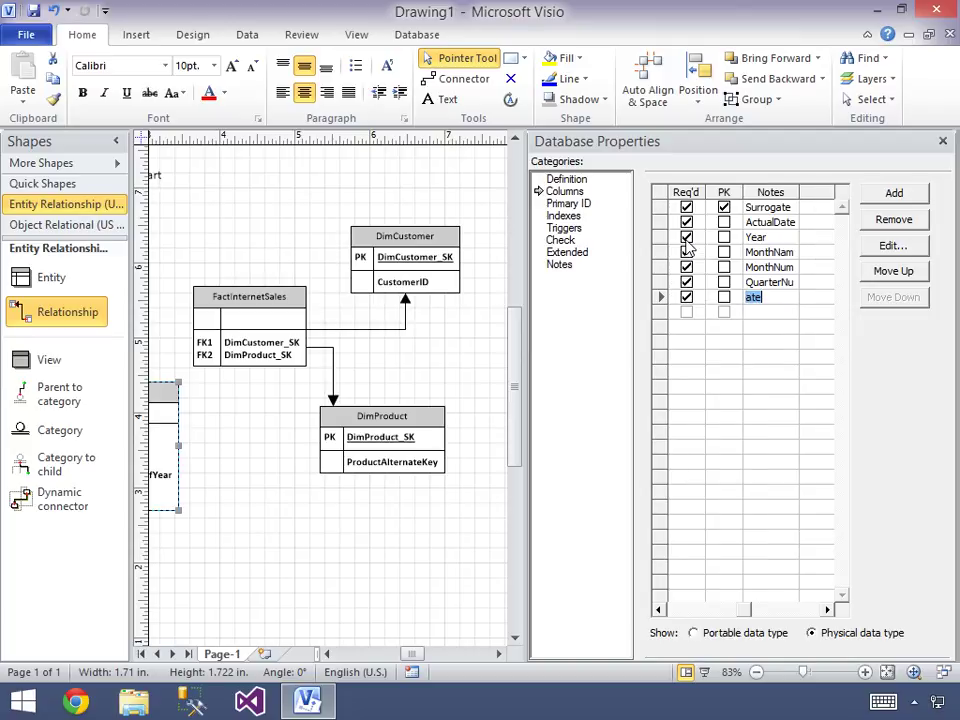
key("Tab")
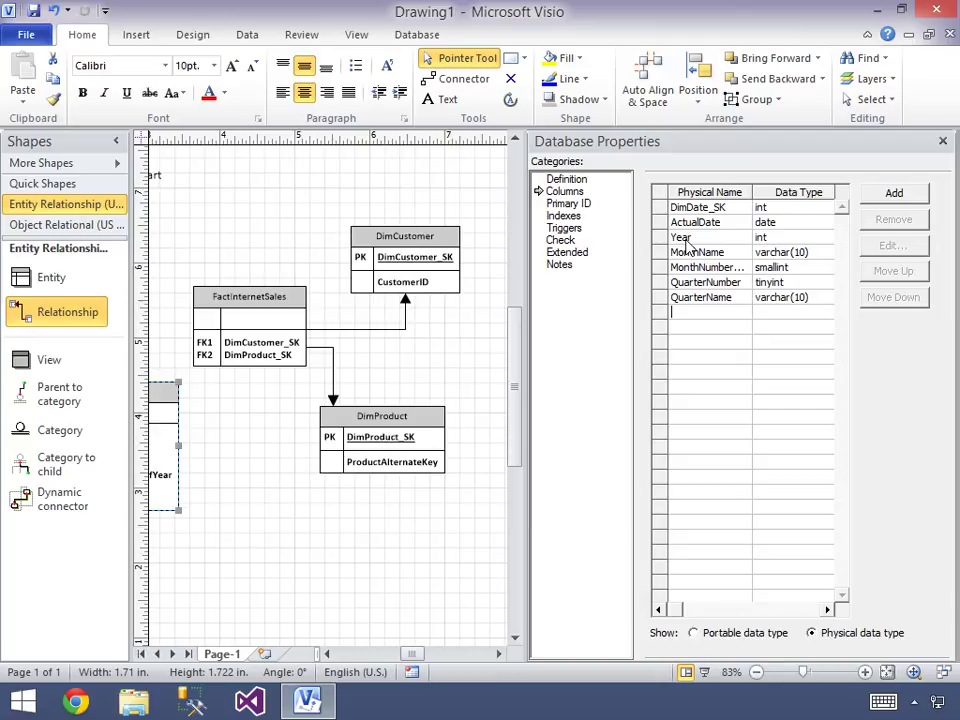
left_click(942, 141)
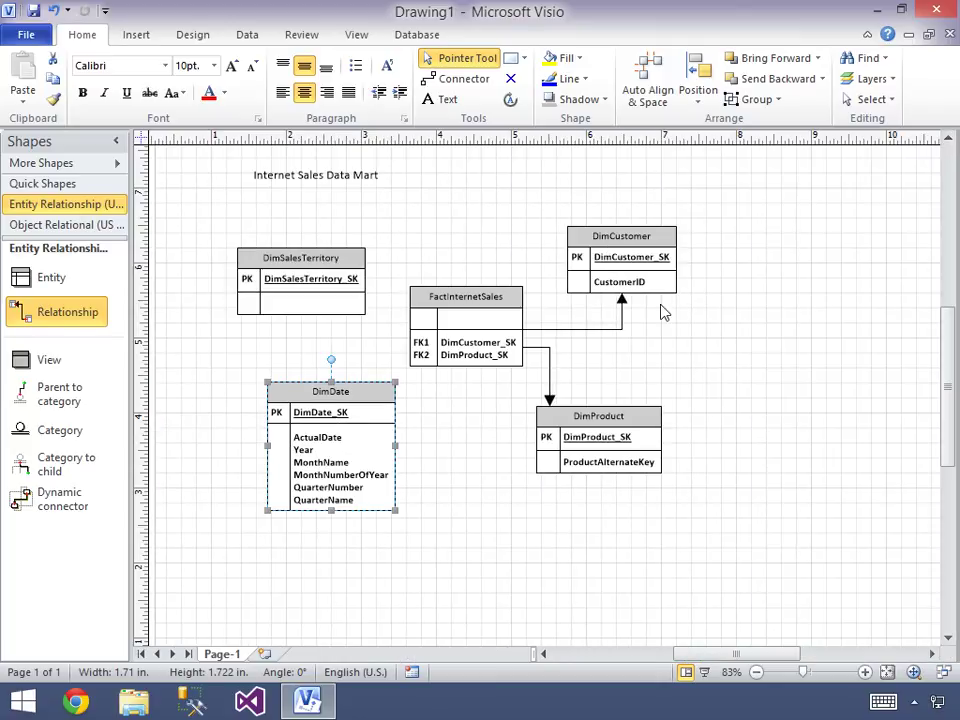
Step: Open the DimCustomer table's properties and add a required LastName column of type varchar(20)
double_click(607, 265)
left_click(675, 236)
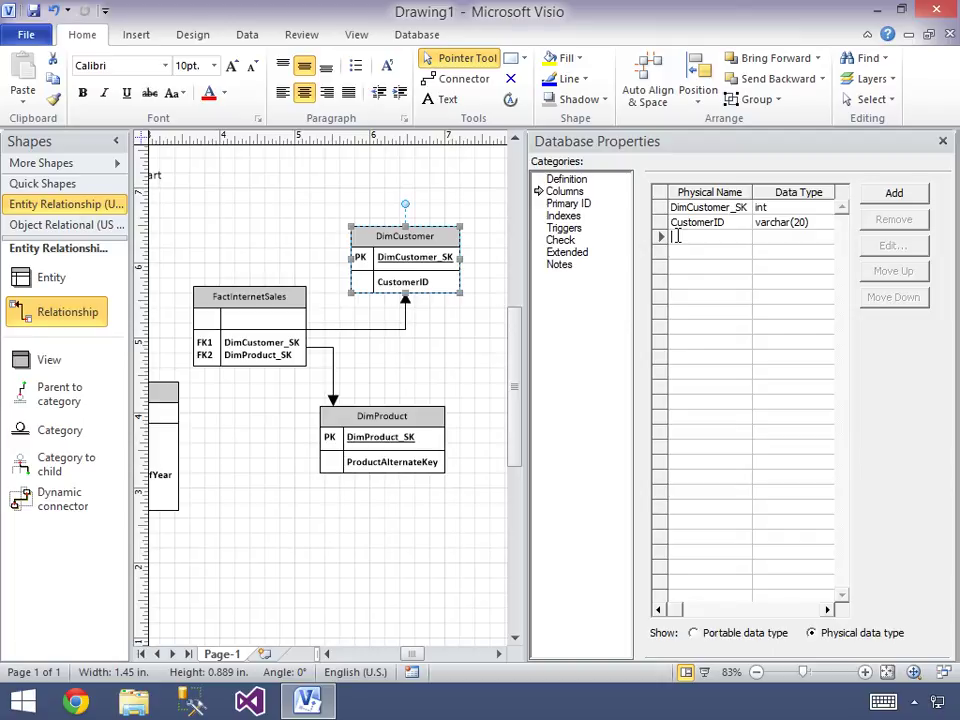
type("LastName")
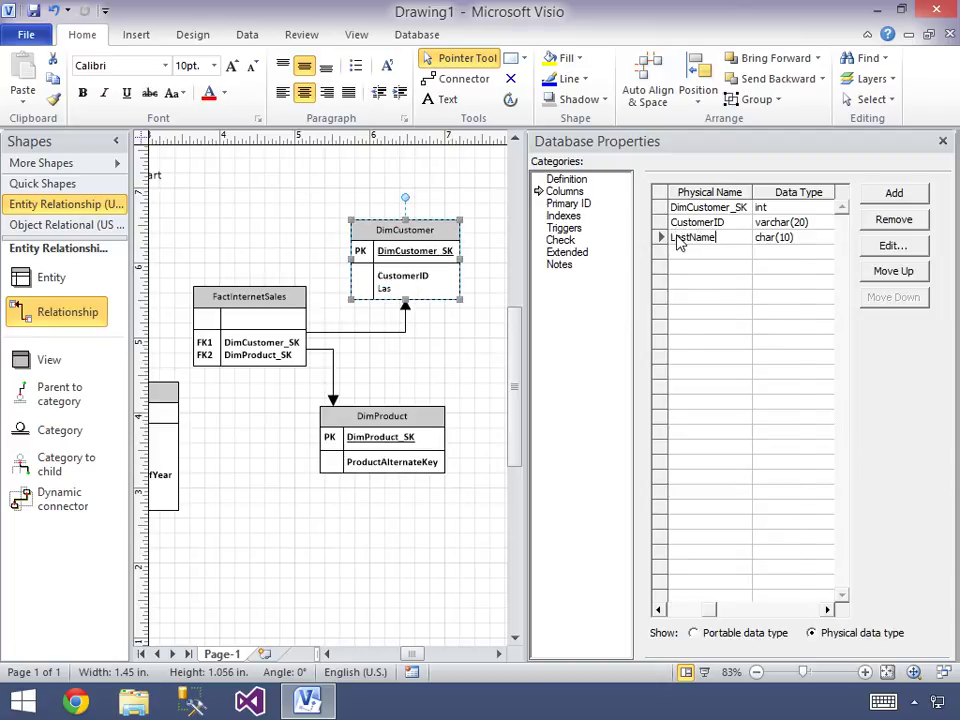
key("Tab")
type("varchar(")
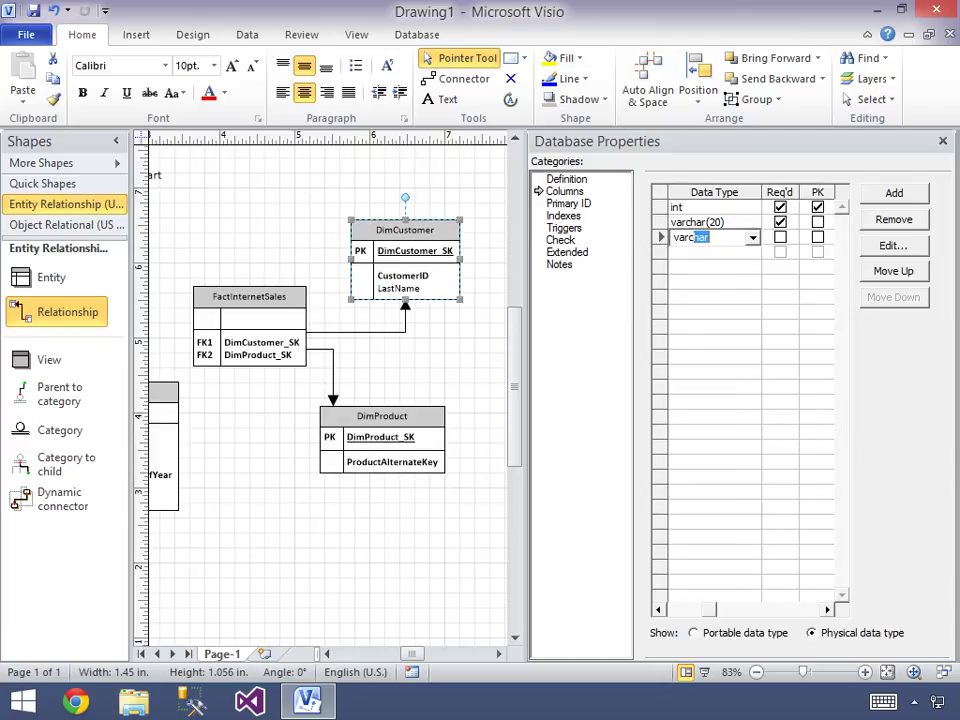
type("20)")
key("Tab")
key("space")
key("Tab")
key("Tab")
key("Tab")
Step: Add a required FirstName column of type varchar(20) to the DimCustomer table
type("First")
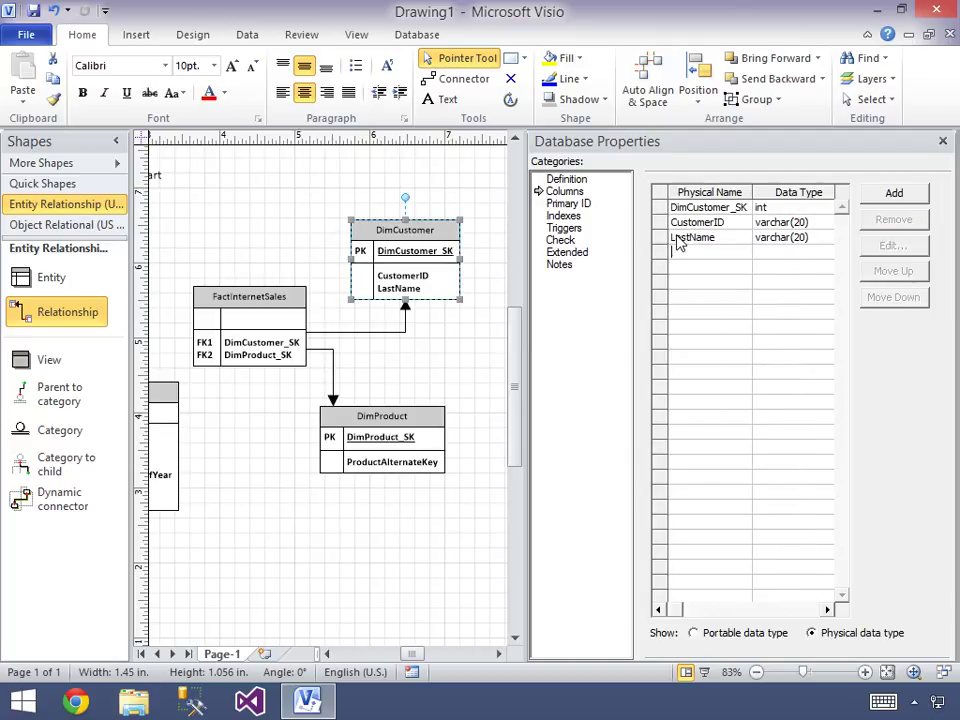
type("Name")
key("Tab")
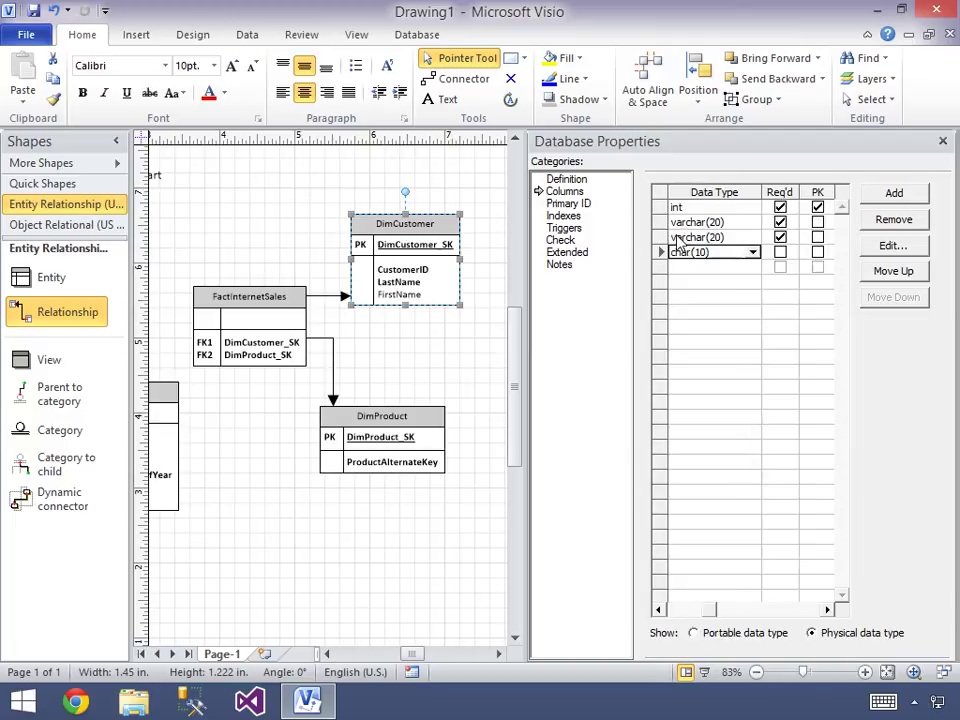
type("varchar")
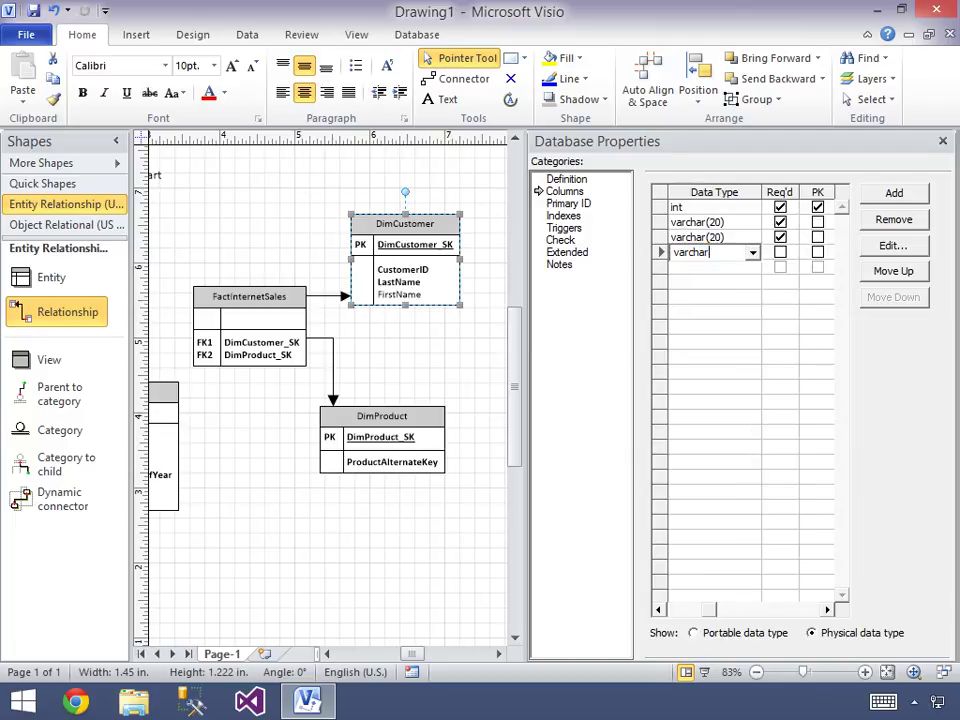
type("(20)")
key("Tab")
key("space")
key("Tab")
key("Tab")
key("Tab")
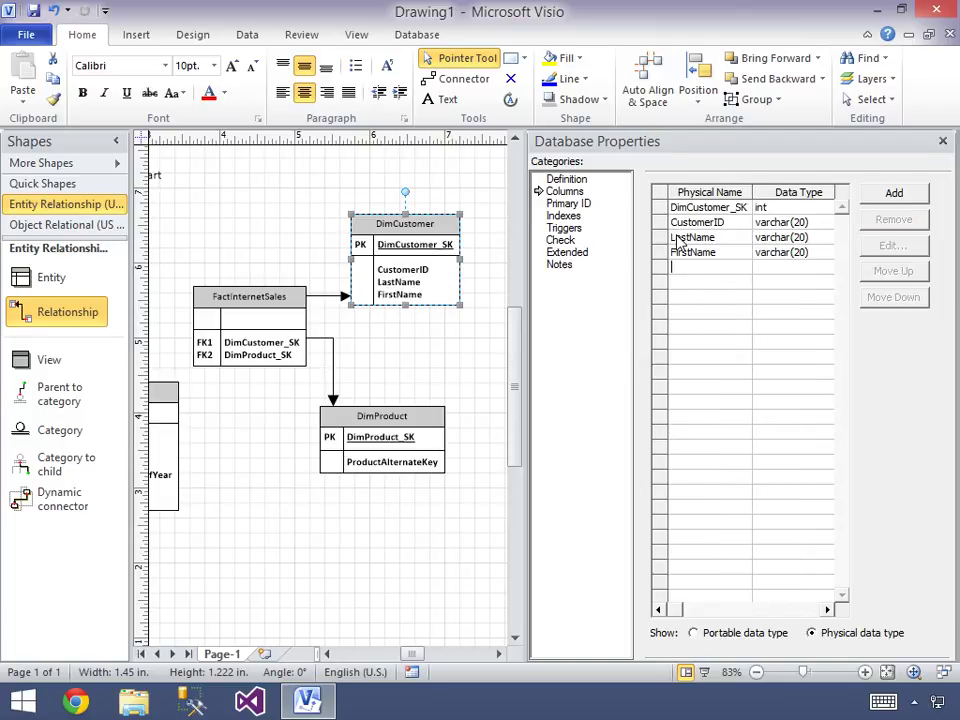
Step: Add a required YearlyIncome column of type int to the DimCustomer table
type("Yearly")
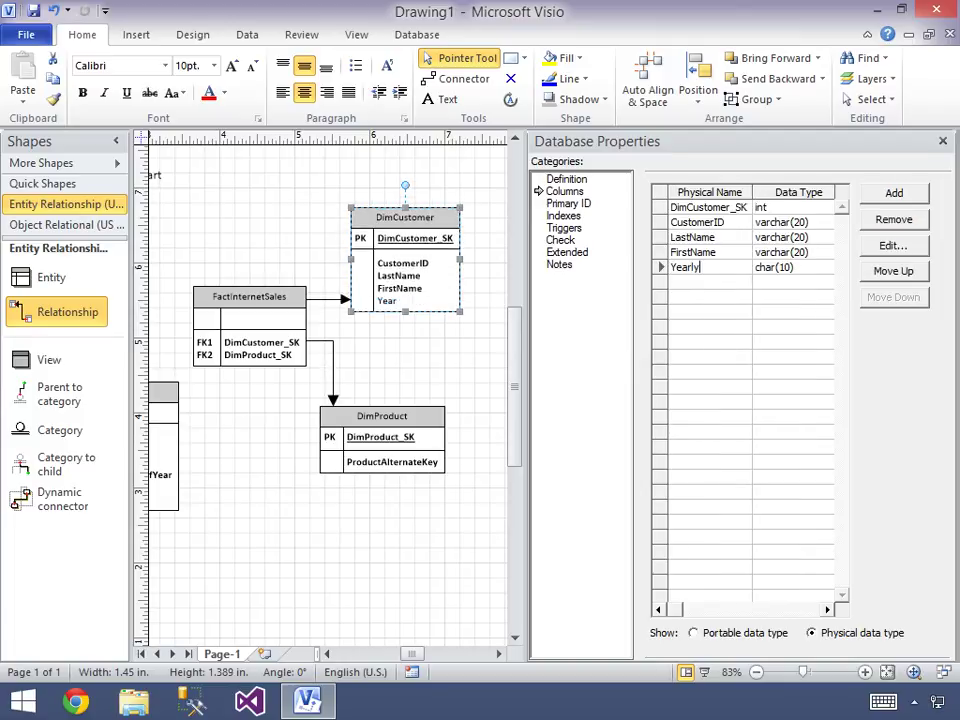
type("Income")
key("Tab")
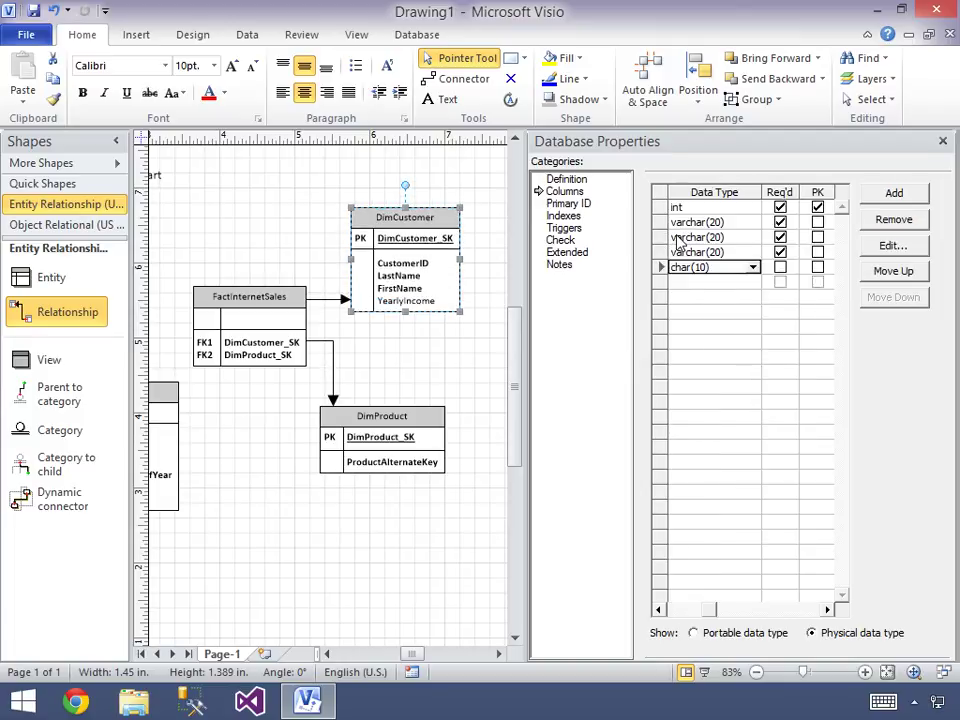
type("int")
key("Tab")
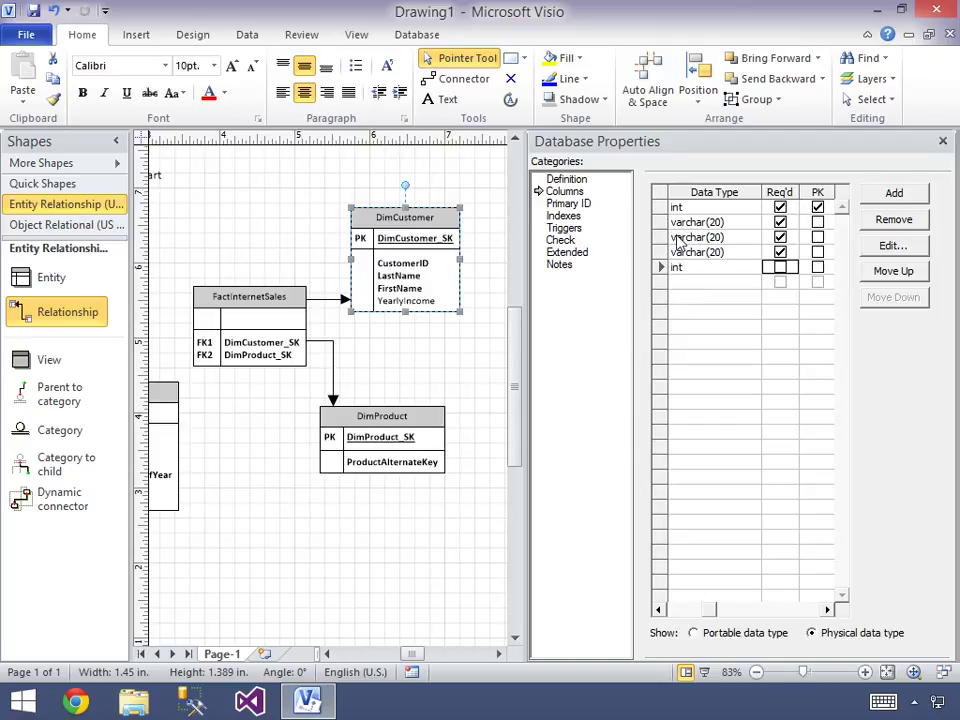
key("Tab")
key("Tab")
key("Tab")
Step: Add a required NumberOfChildren column of type smallint to the DimCustomer table
type("Num")
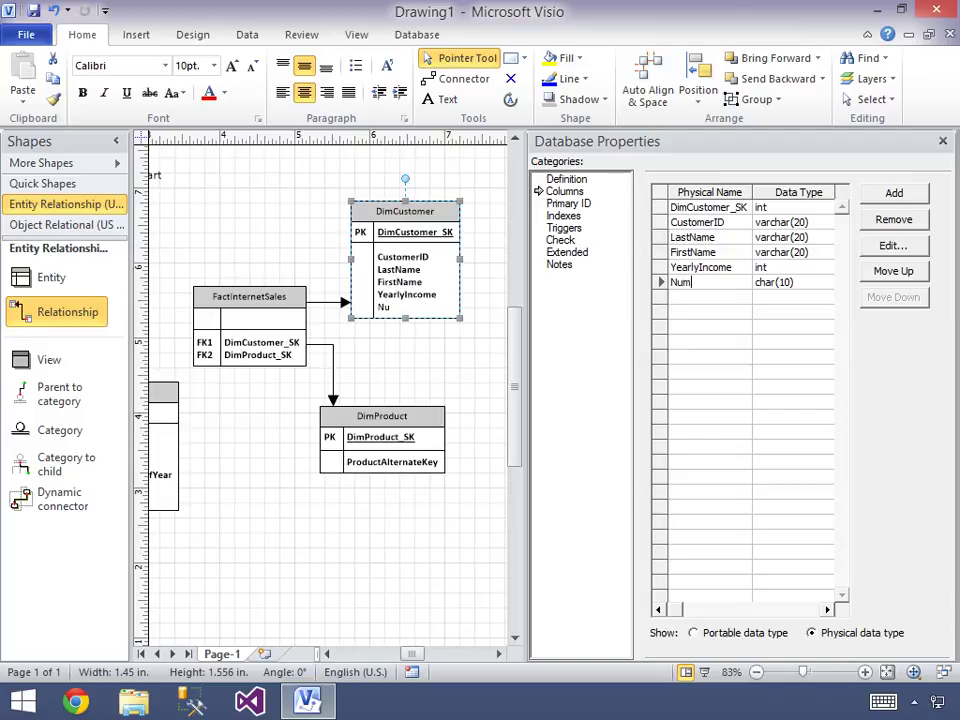
type("berOfChildren")
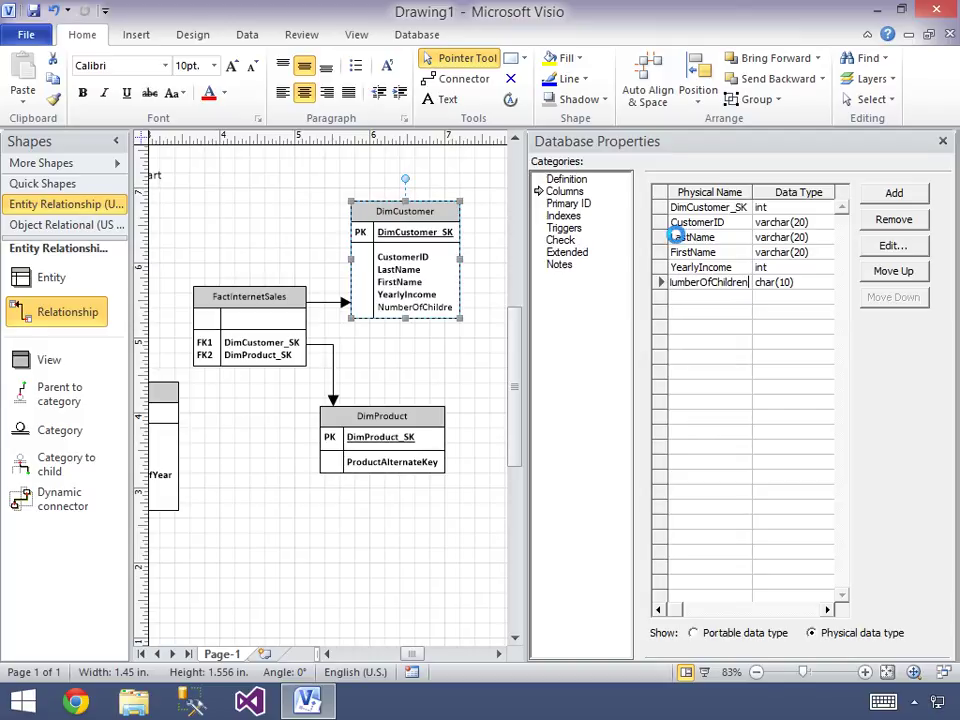
key("Tab")
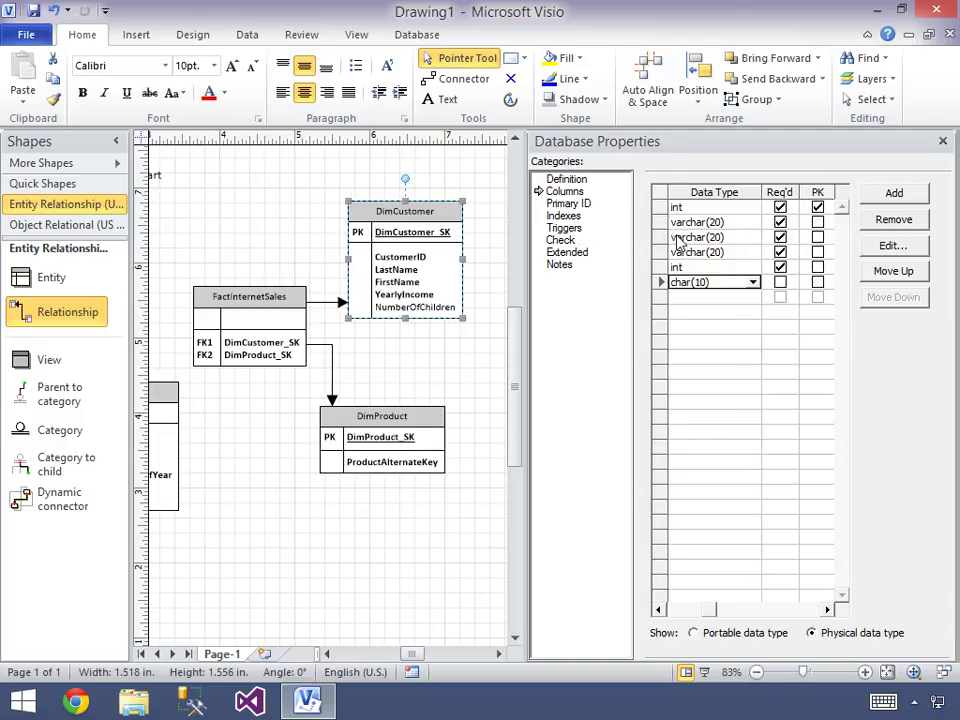
type("smallint")
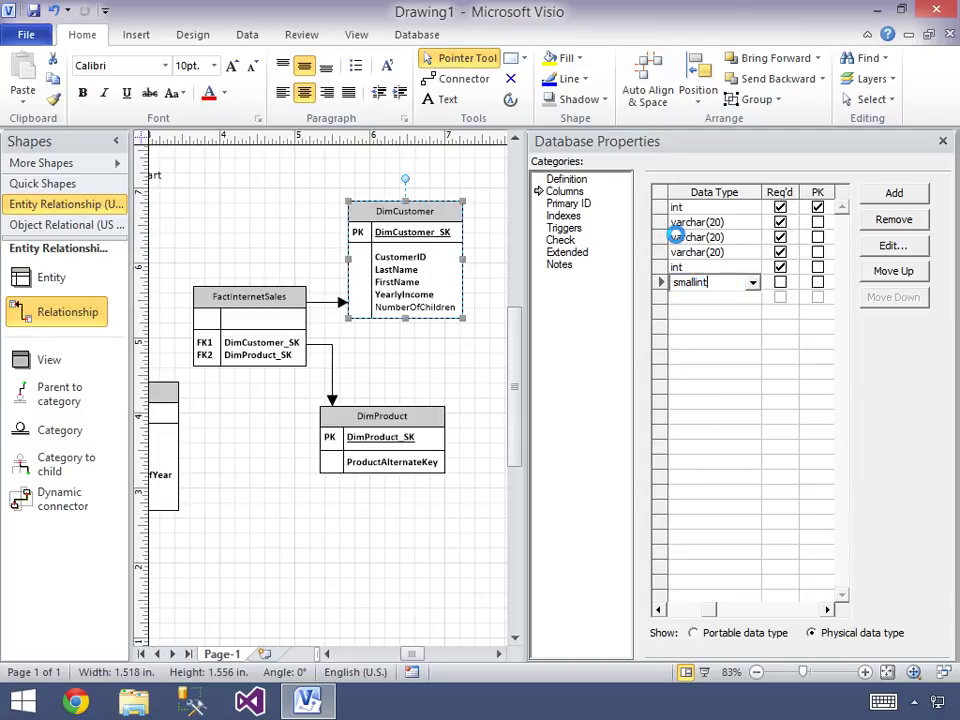
key("Tab")
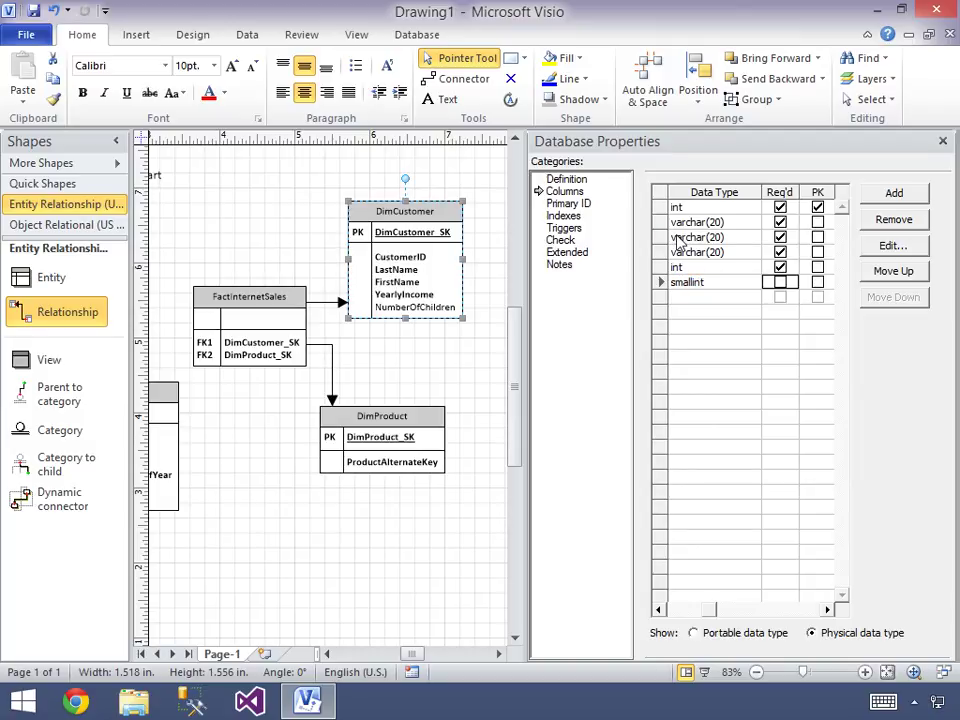
key("Tab")
key("Tab")
key("Tab")
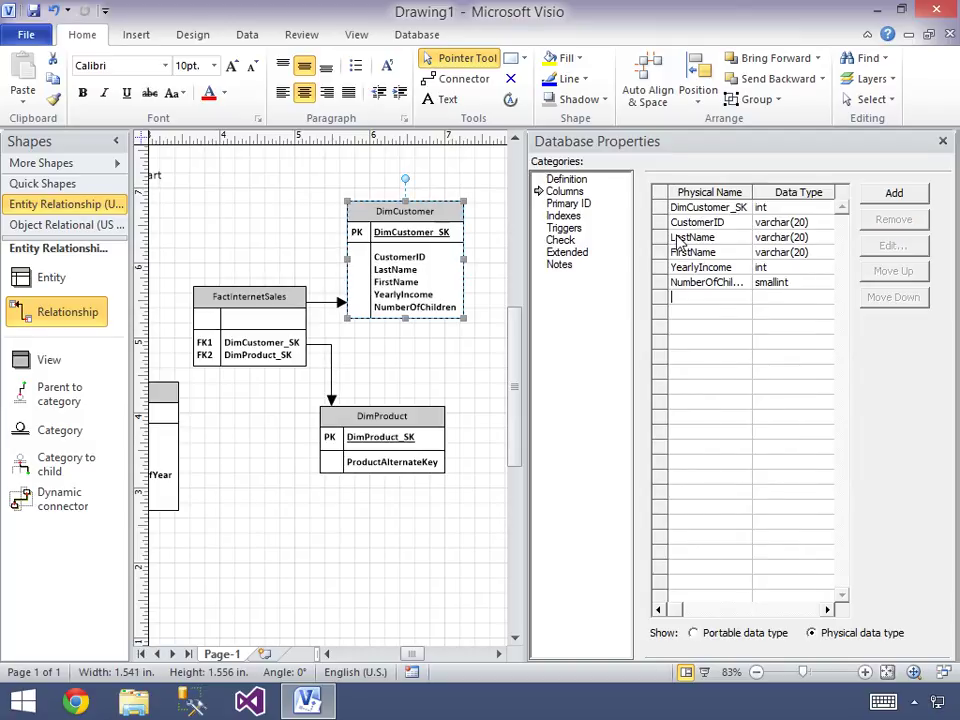
Step: Add a required Gender column of type char(1) with the note "M or F" to DimCustomer and close its properties
type("Gender")
key("Tab")
type("cha")
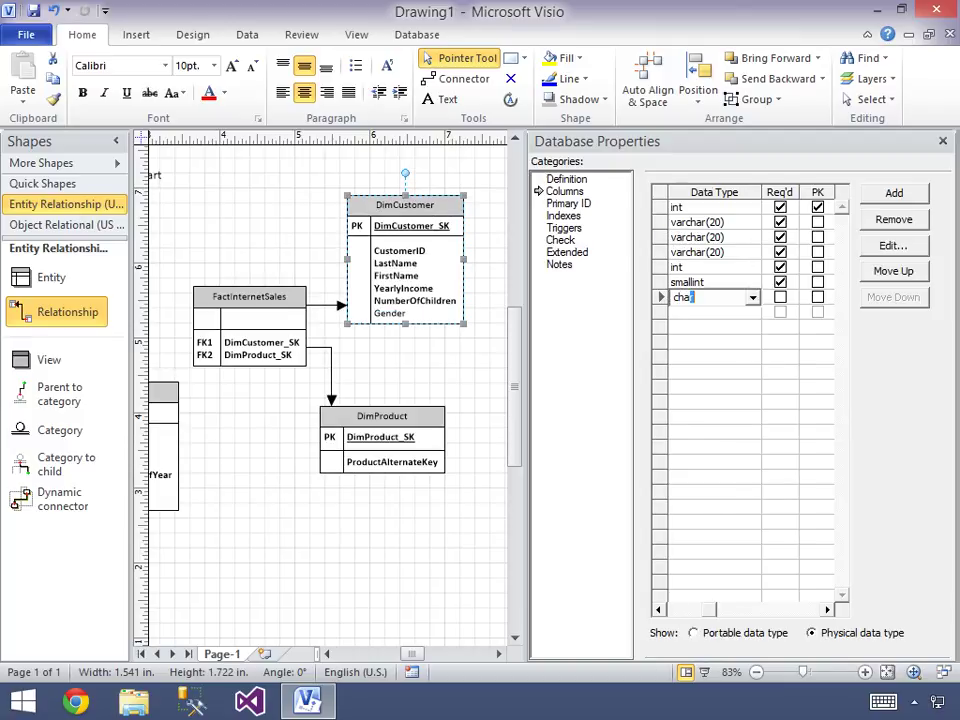
type("r(1)")
key("Tab")
key("space")
key("Tab")
key("Tab")
type("M or F")
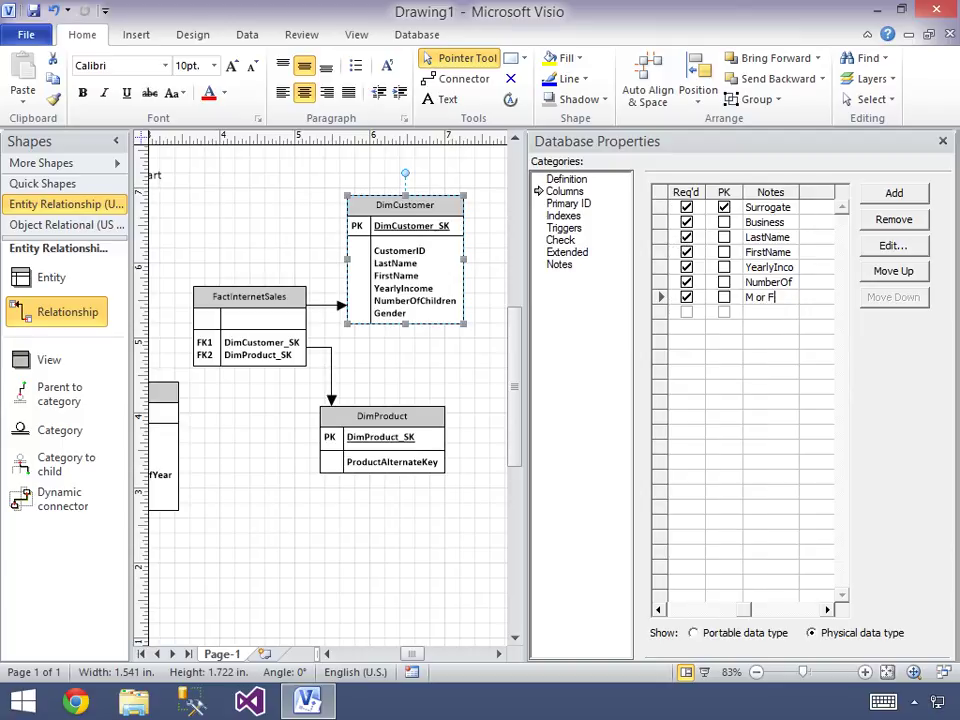
key("Tab")
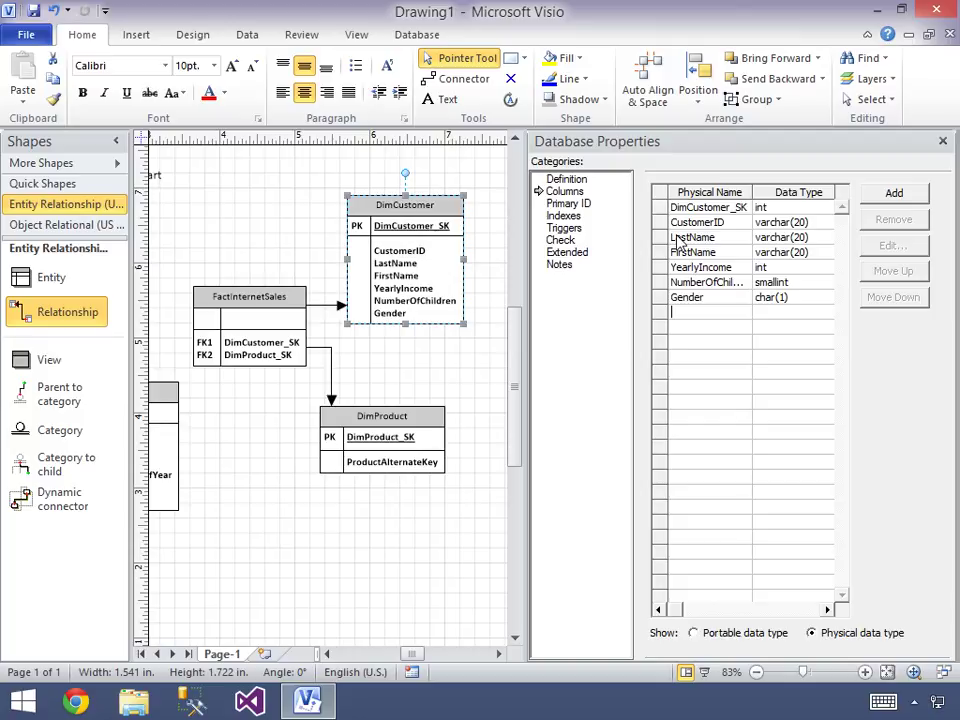
left_click(942, 141)
Step: Move the DimSalesTerritory and DimDate tables farther away from FactInternetSales
left_click_drag(296, 281, 261, 258)
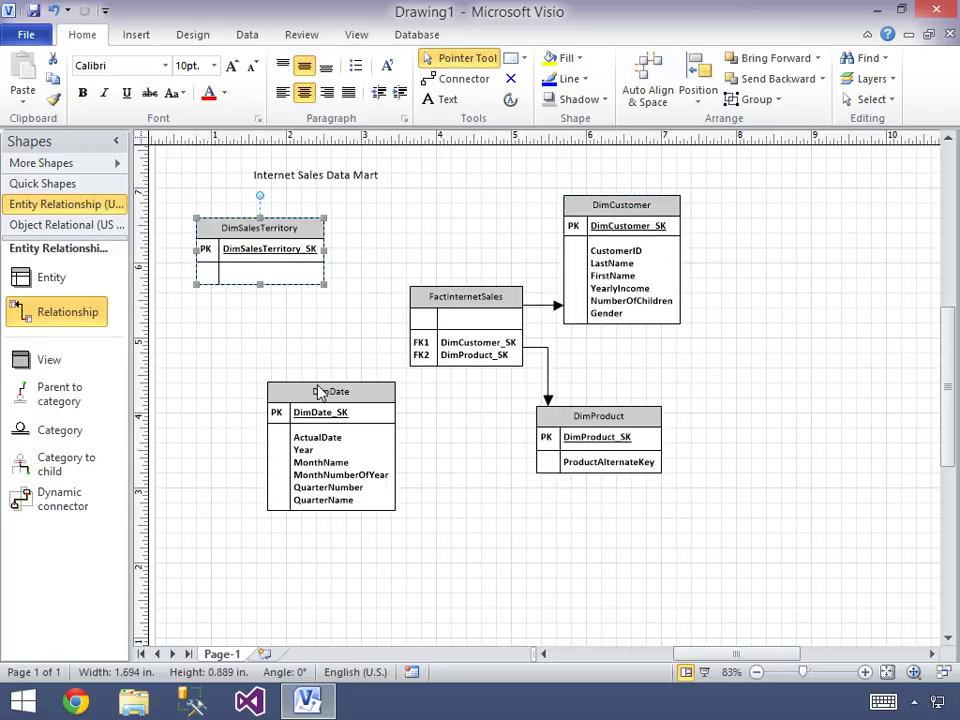
left_click_drag(330, 401, 266, 380)
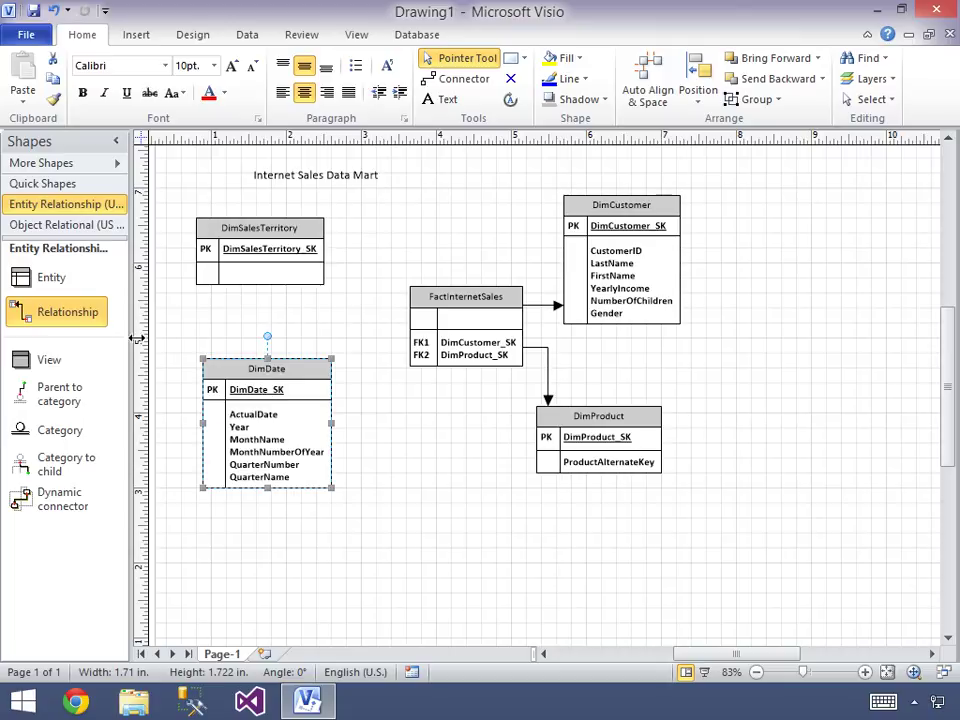
Step: Connect FactInternetSales to the DimSalesTerritory and DimDate tables with relationships pointing to the dimension tables
left_click_drag(71, 315, 272, 253)
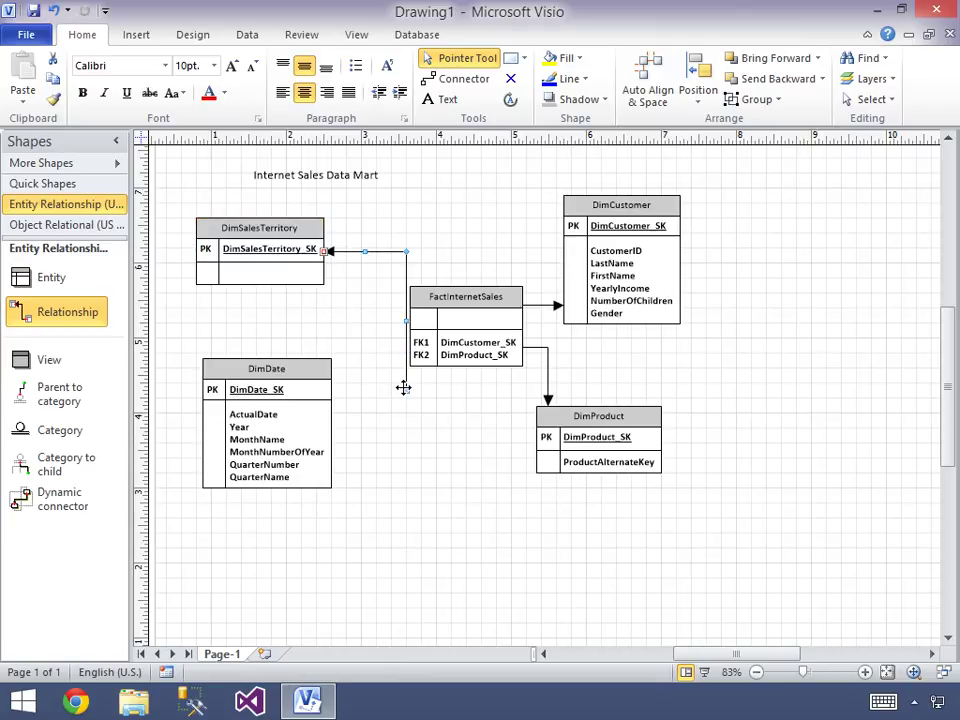
left_click_drag(406, 389, 462, 331)
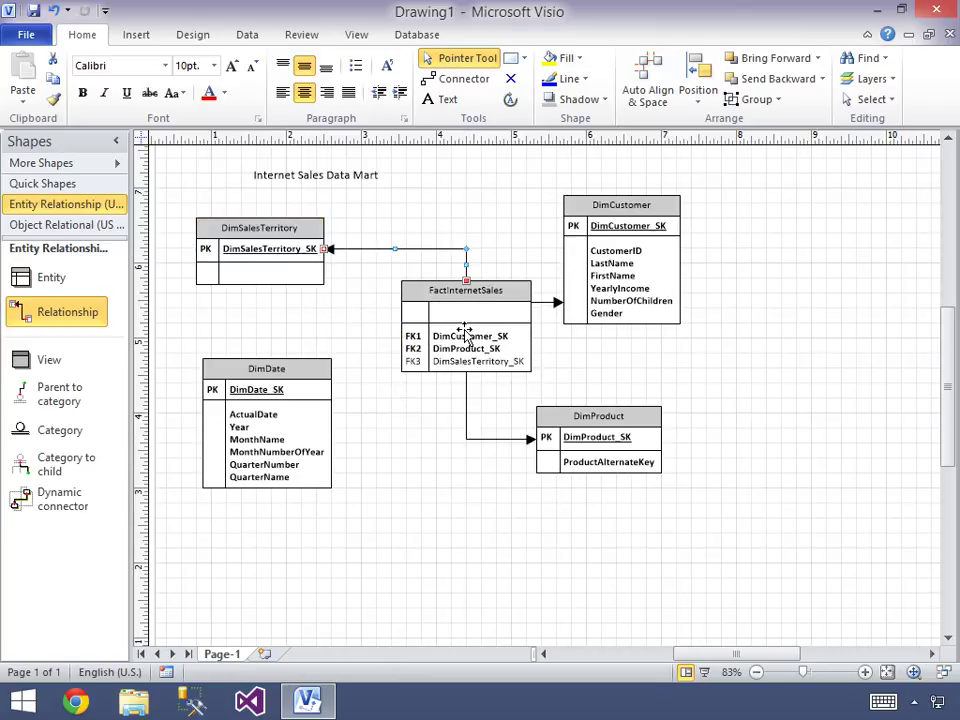
left_click_drag(105, 330, 435, 489)
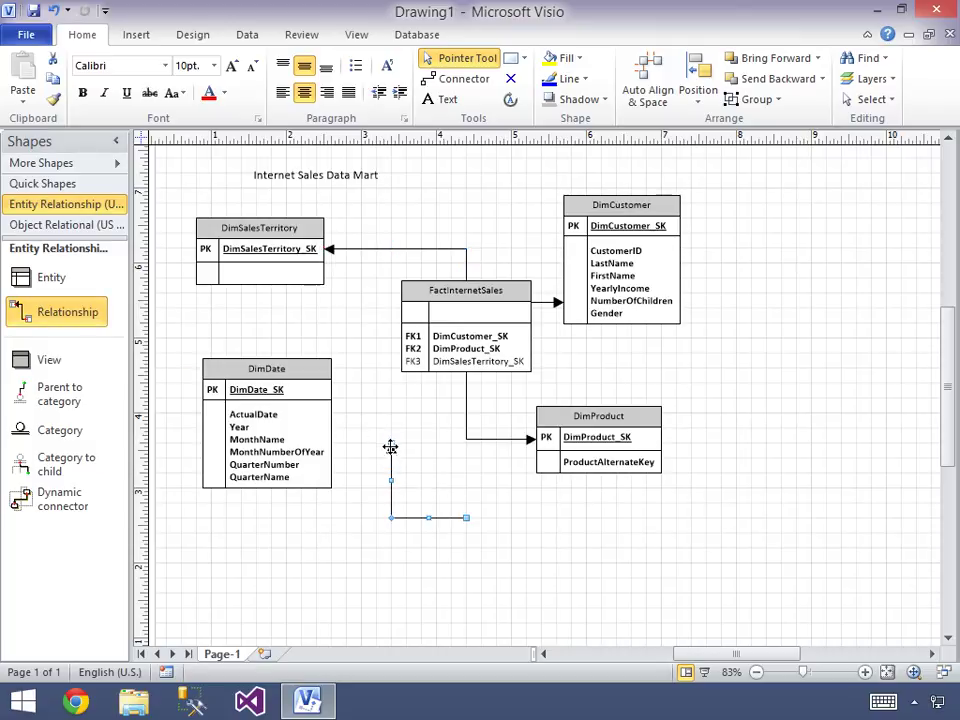
left_click_drag(391, 444, 281, 426)
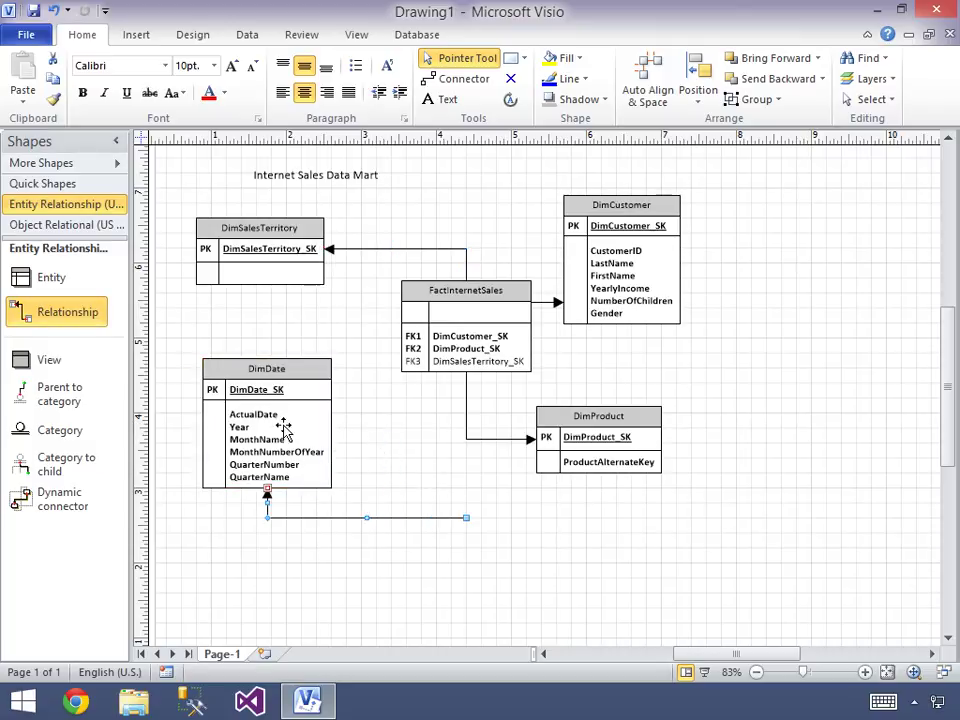
left_click_drag(466, 517, 474, 340)
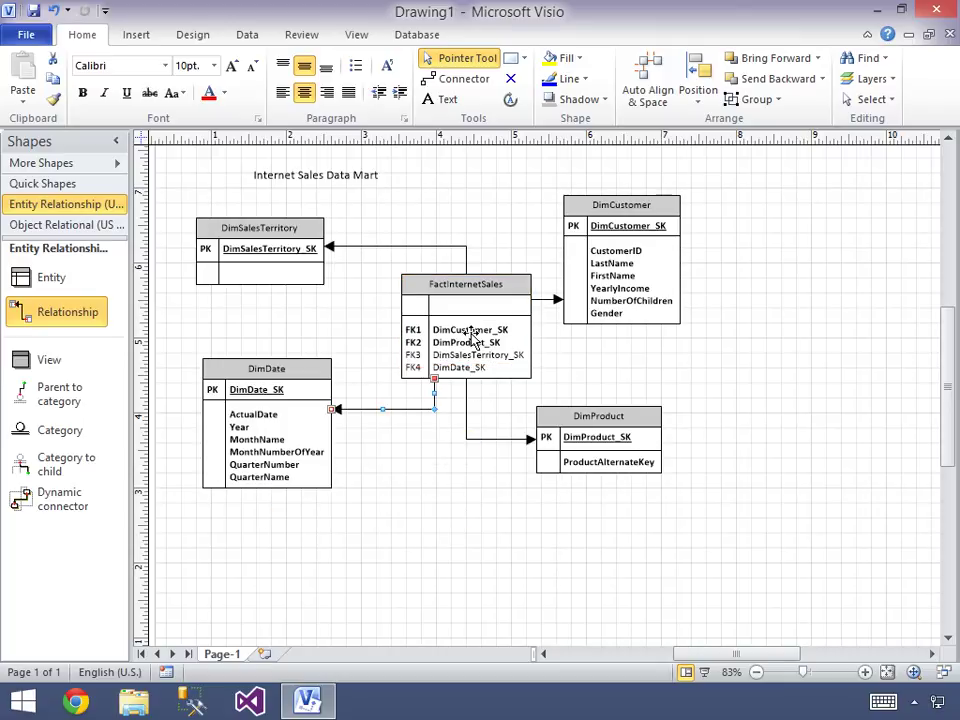
Step: Make the DimSalesTerritory_SK and DimDate_SK columns of FactInternetSales required and close the table's properties
double_click(473, 336)
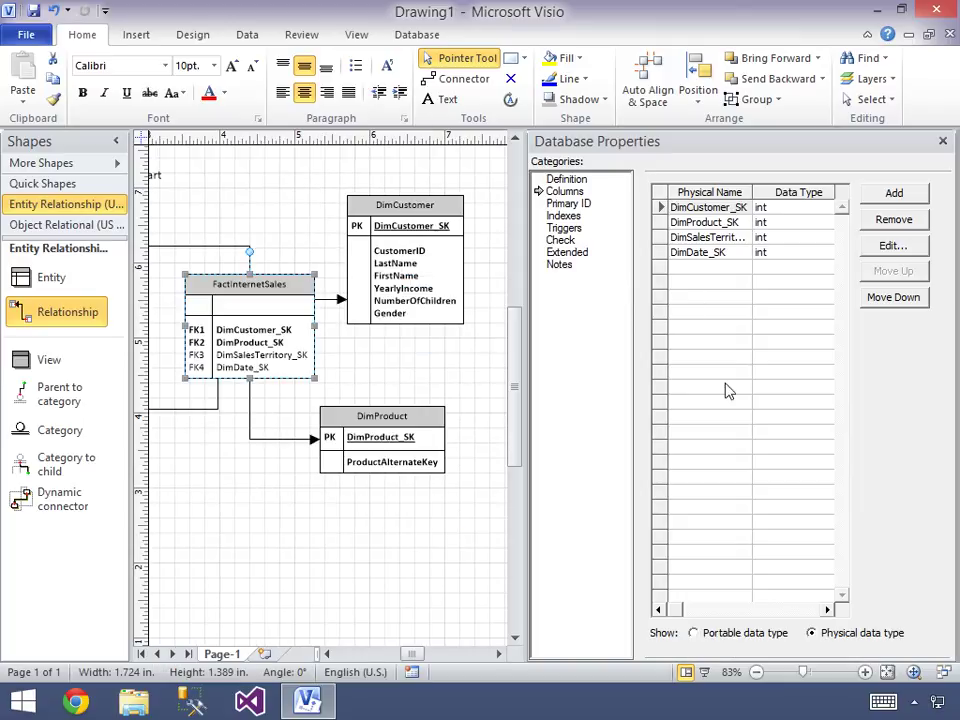
left_click(824, 608)
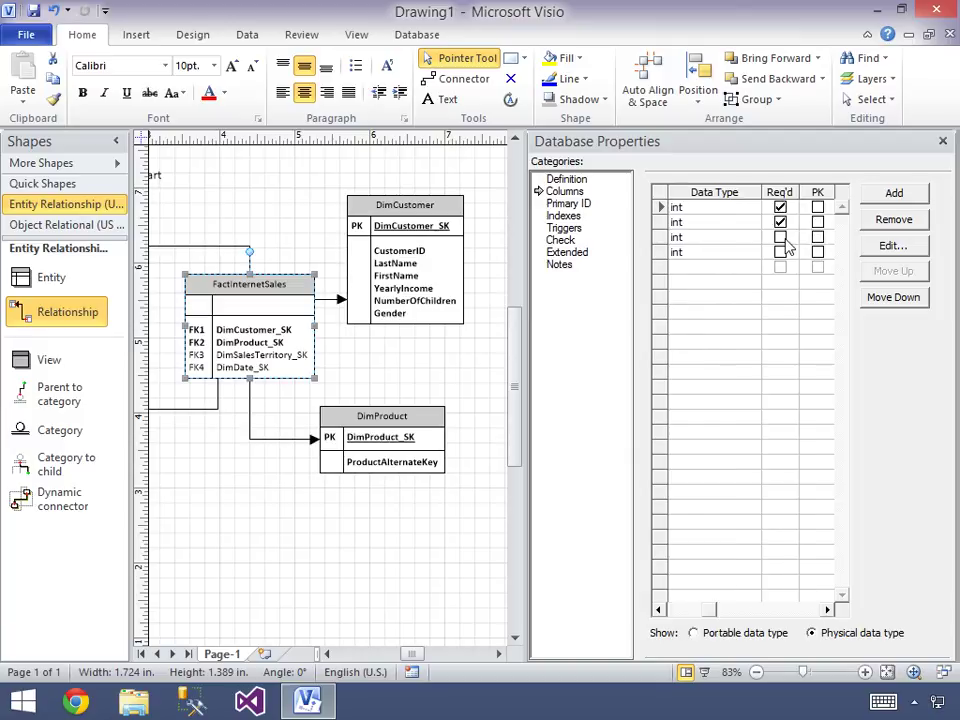
left_click(781, 238)
left_click(781, 253)
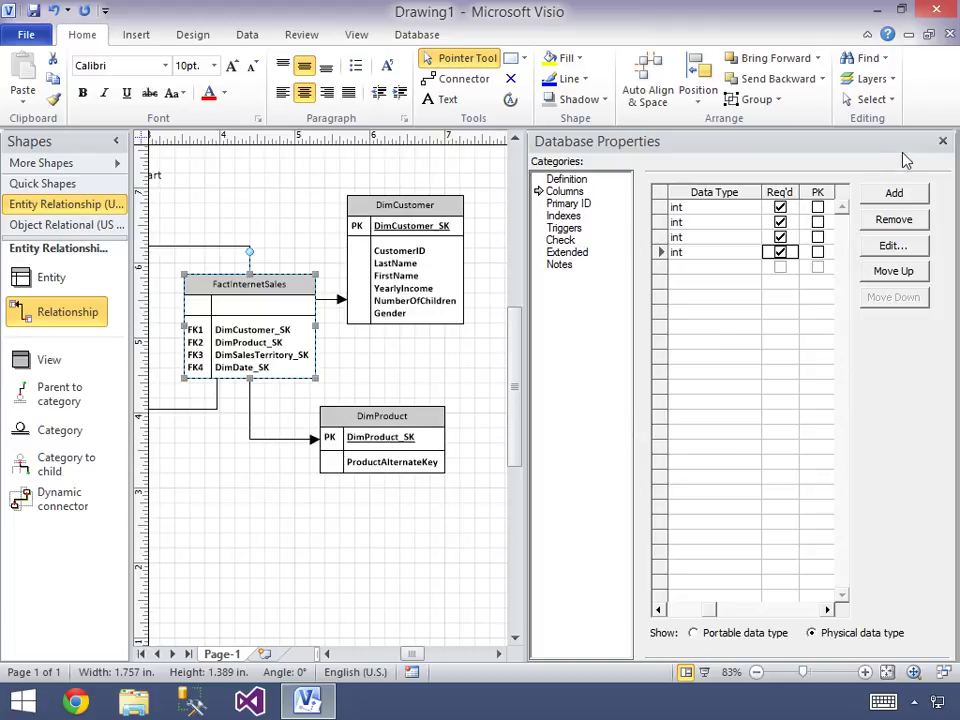
left_click(942, 141)
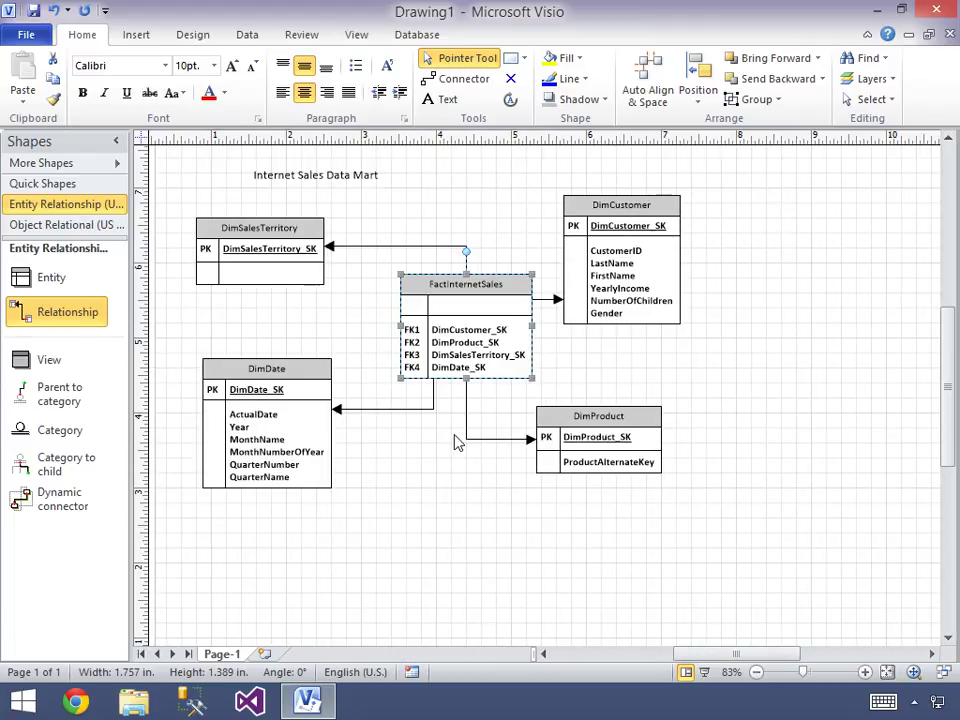
Step: Open the DimSalesTerritory table's properties and add a required Group column of type varchar(20)
double_click(240, 250)
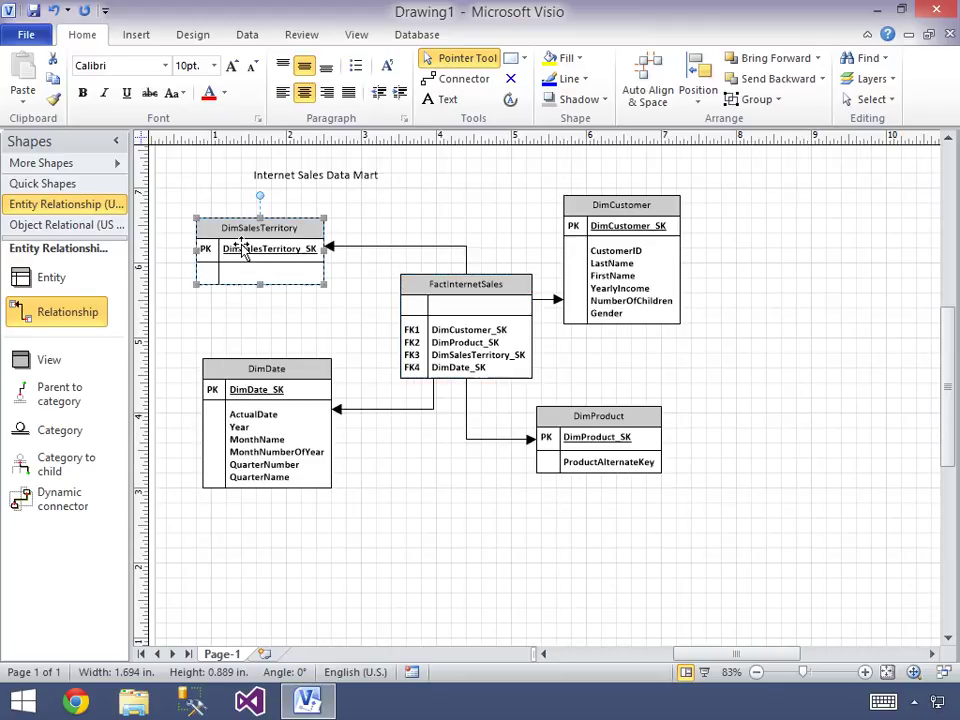
left_click(687, 224)
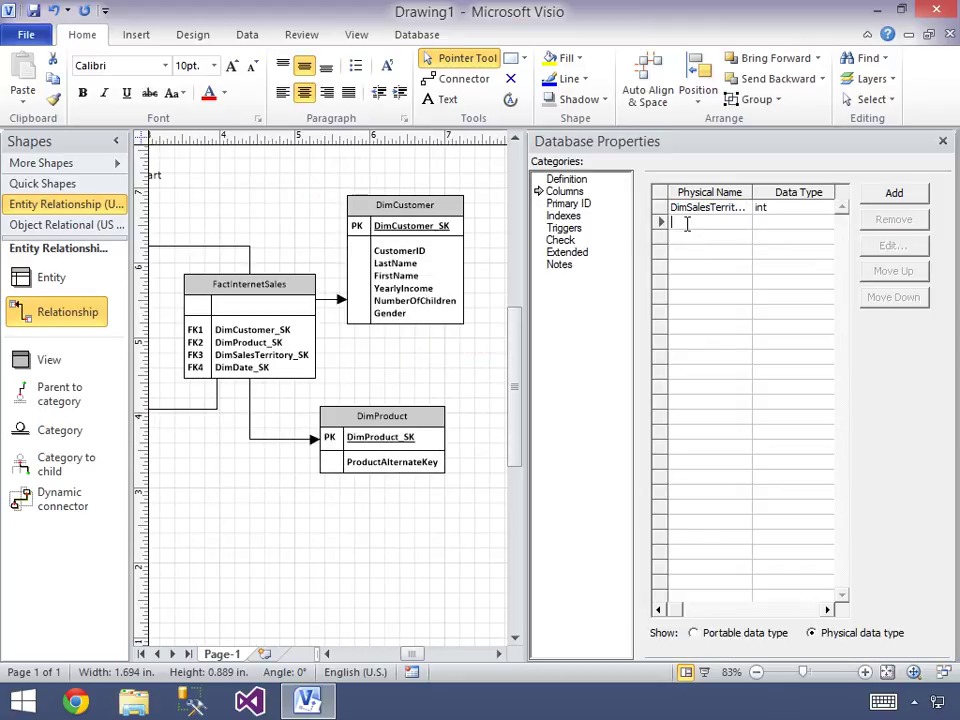
type("Group")
key("Tab")
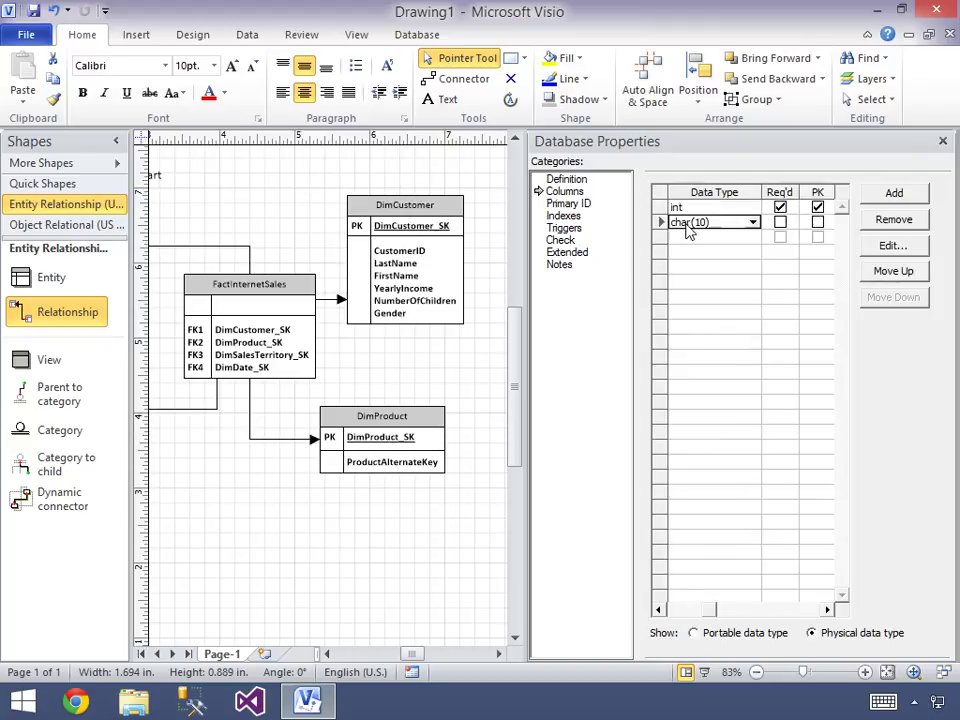
type("varchar")
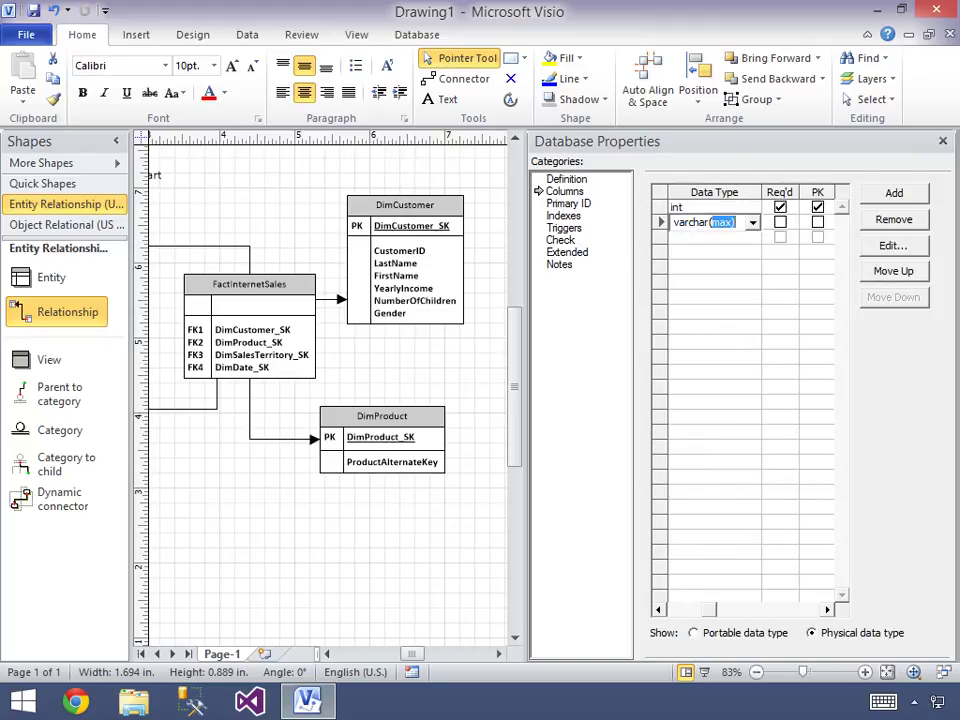
type("(20)")
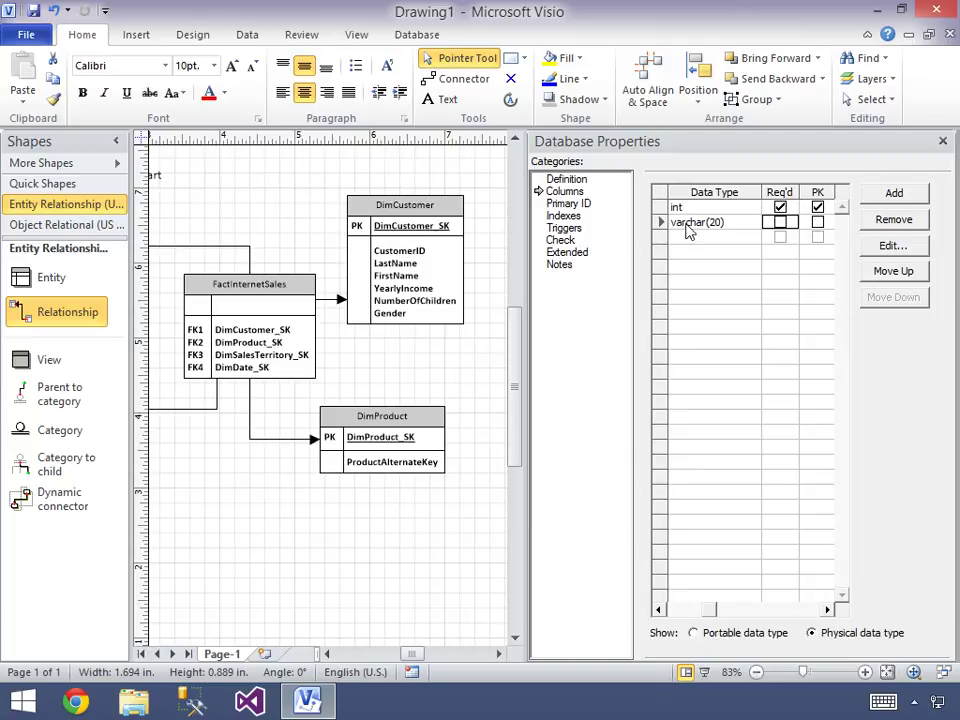
key("Tab")
left_click(686, 223)
key("Tab")
key("Tab")
Step: Add a required Country column of type varchar(20) to the DimSalesTerritory table
type("Country")
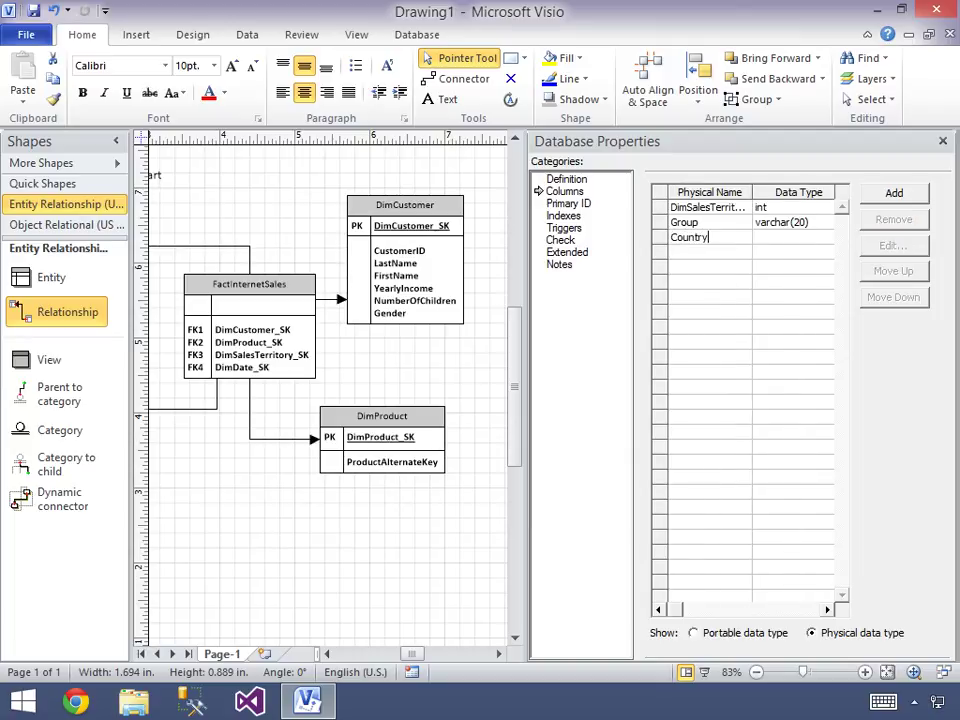
key("Tab")
type("varchar")
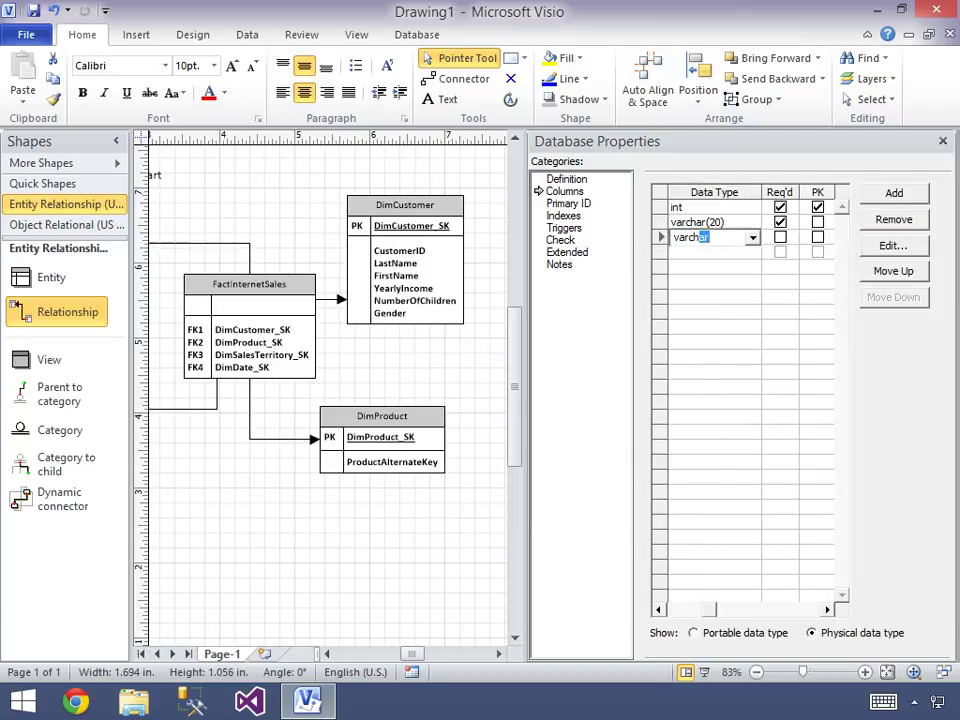
type("(20)")
key("Tab")
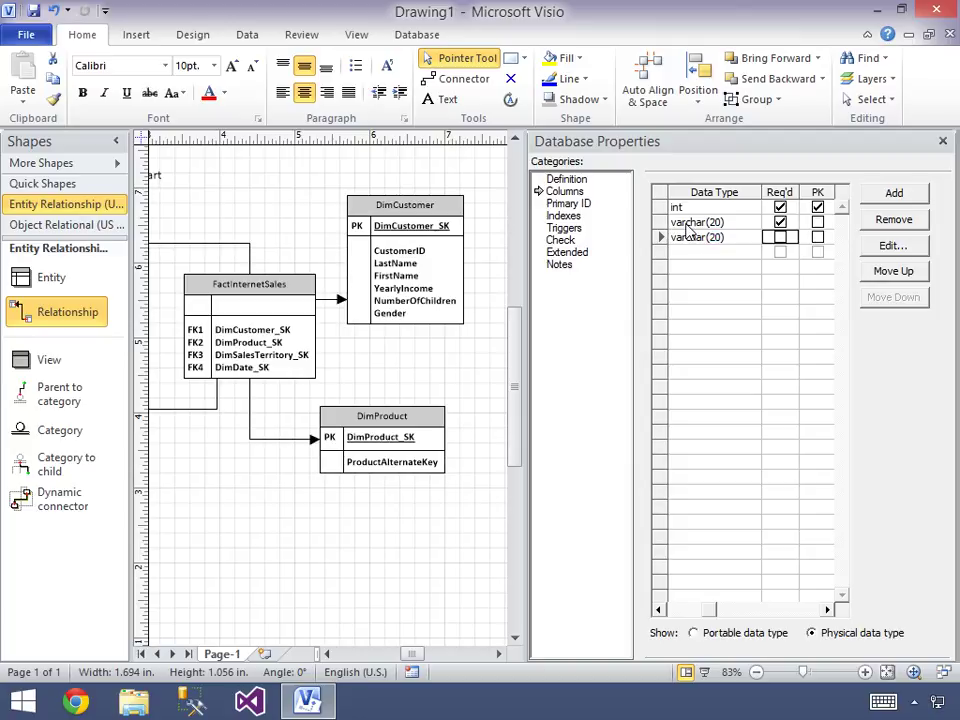
left_click(686, 236)
key("Tab")
key("Tab")
Step: Add a required Region column of type varchar(20) to the DimSalesTerritory table
type("Region")
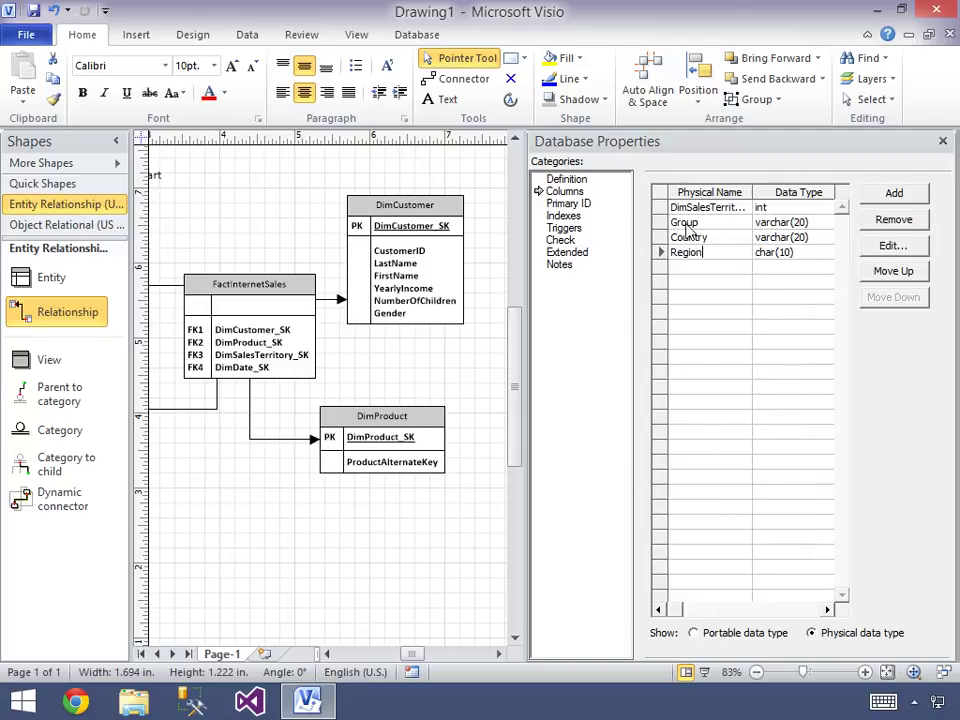
key("Tab")
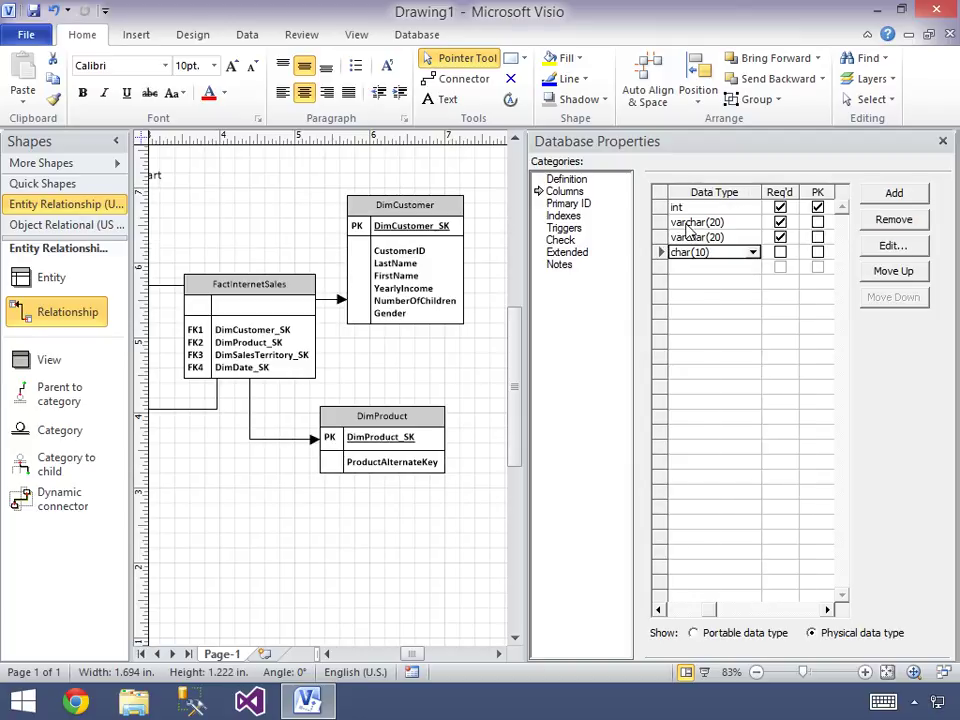
type("varchar")
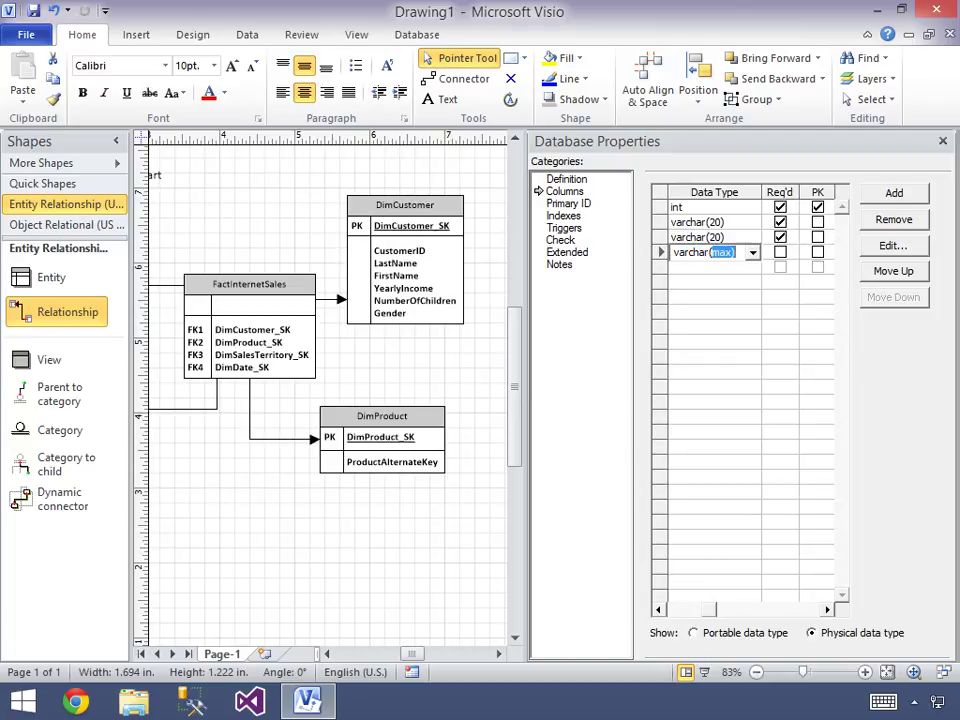
type("(20)")
key("Tab")
key("space")
key("Tab")
key("Tab")
key("Tab")
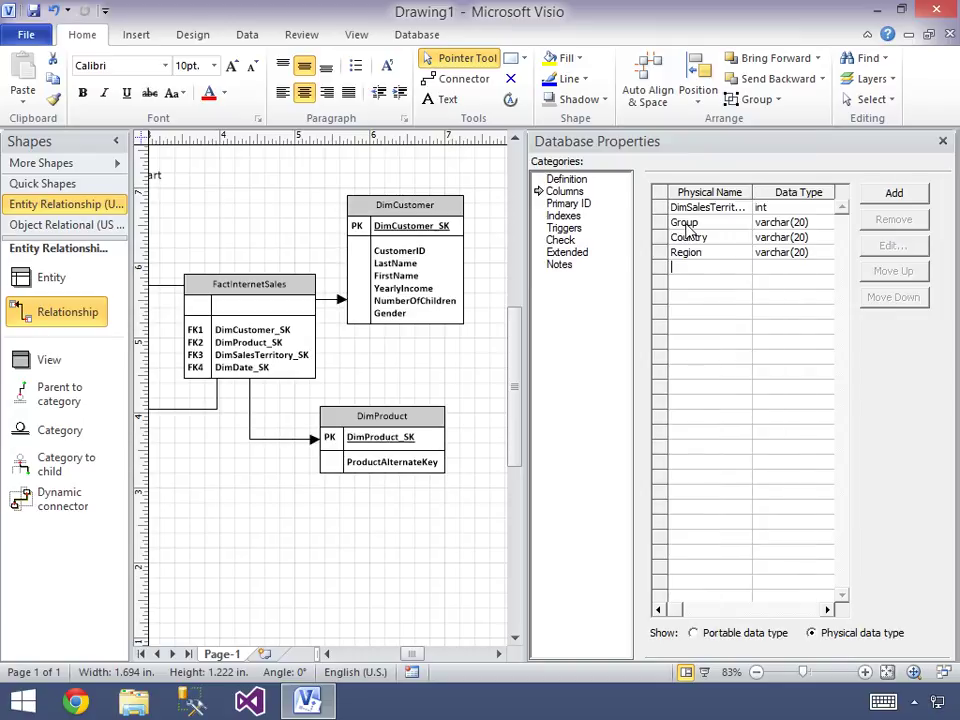
left_click(687, 226)
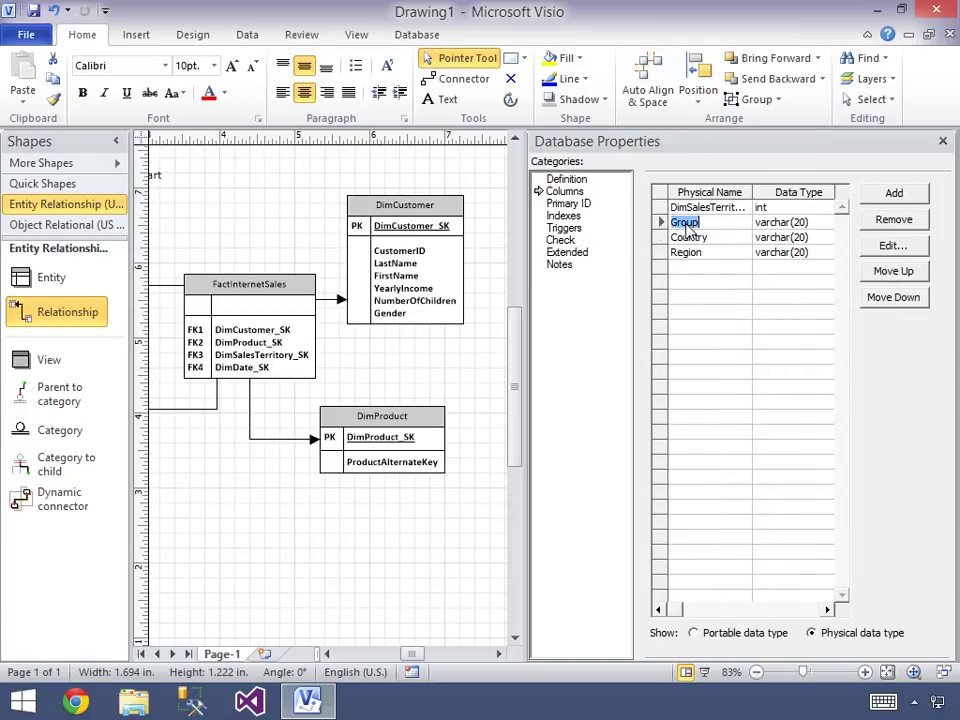
key("Down")
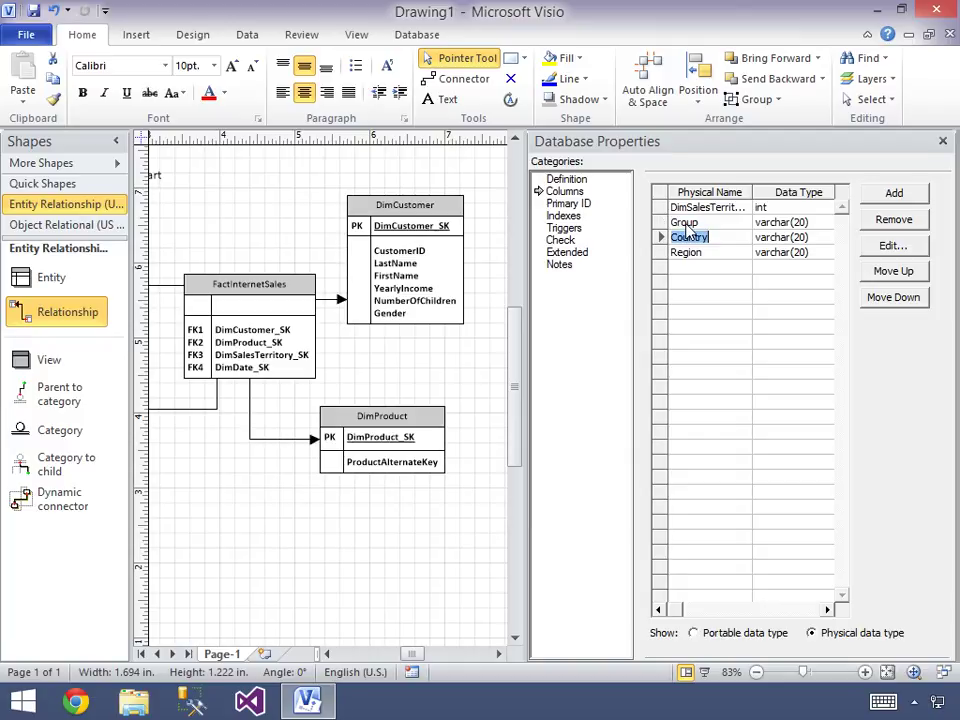
key("Down")
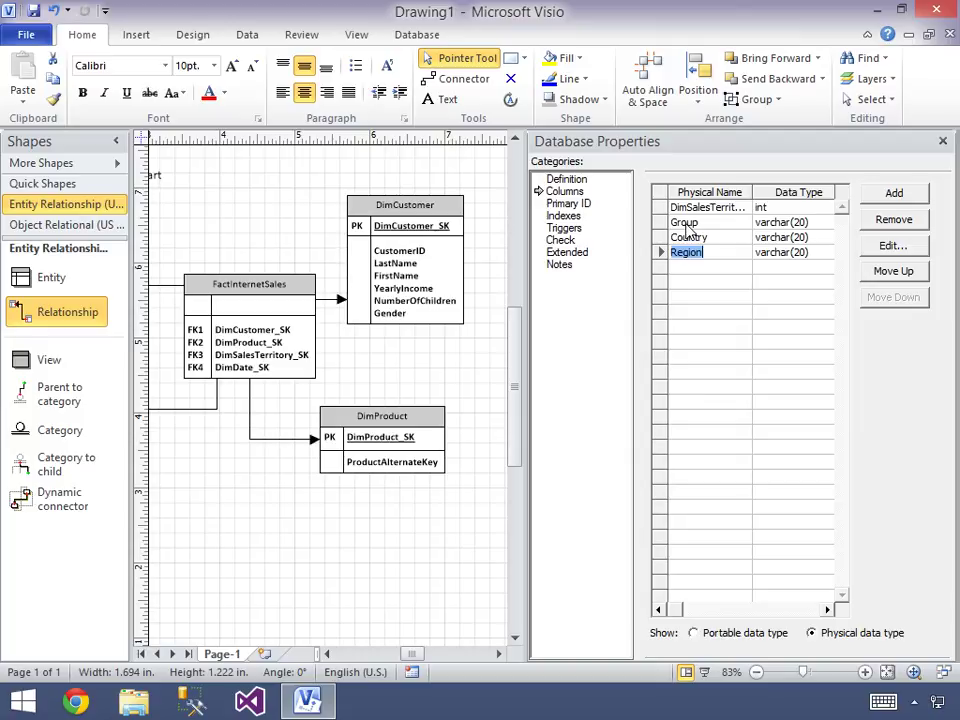
Step: Show the DimProduct table's columns and add a required ProductName column of type varchar(50)
left_click(400, 425)
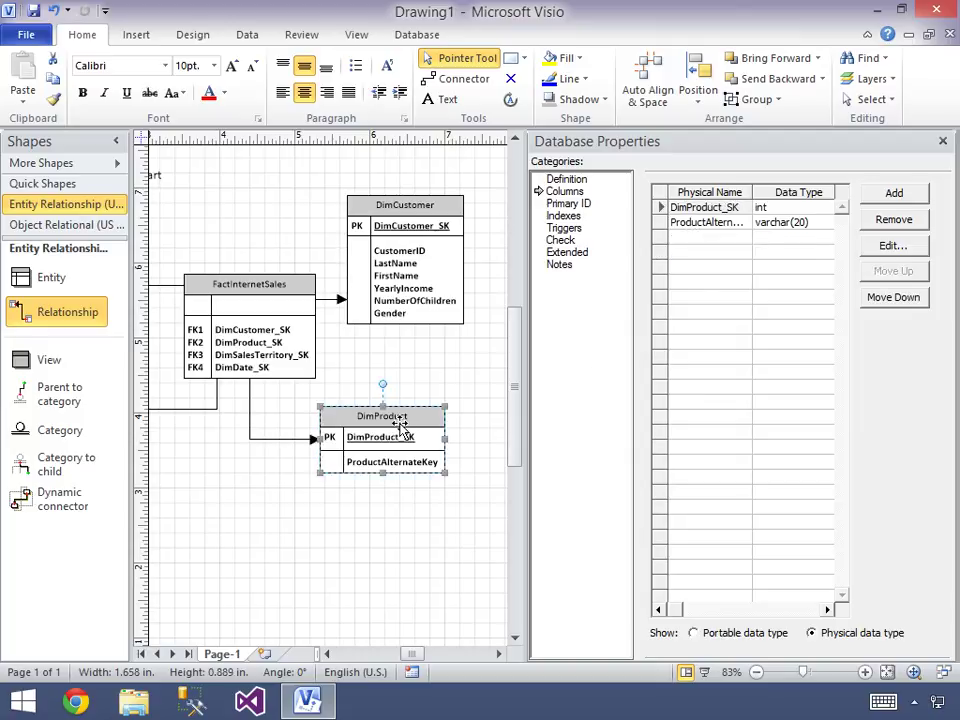
left_click(688, 238)
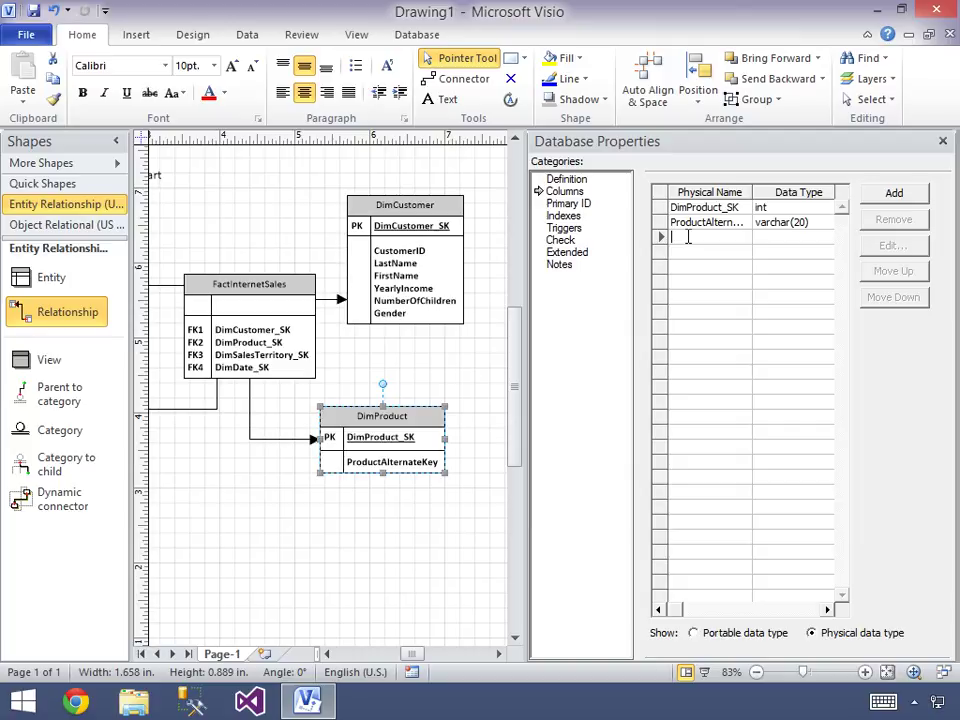
type("ProductName")
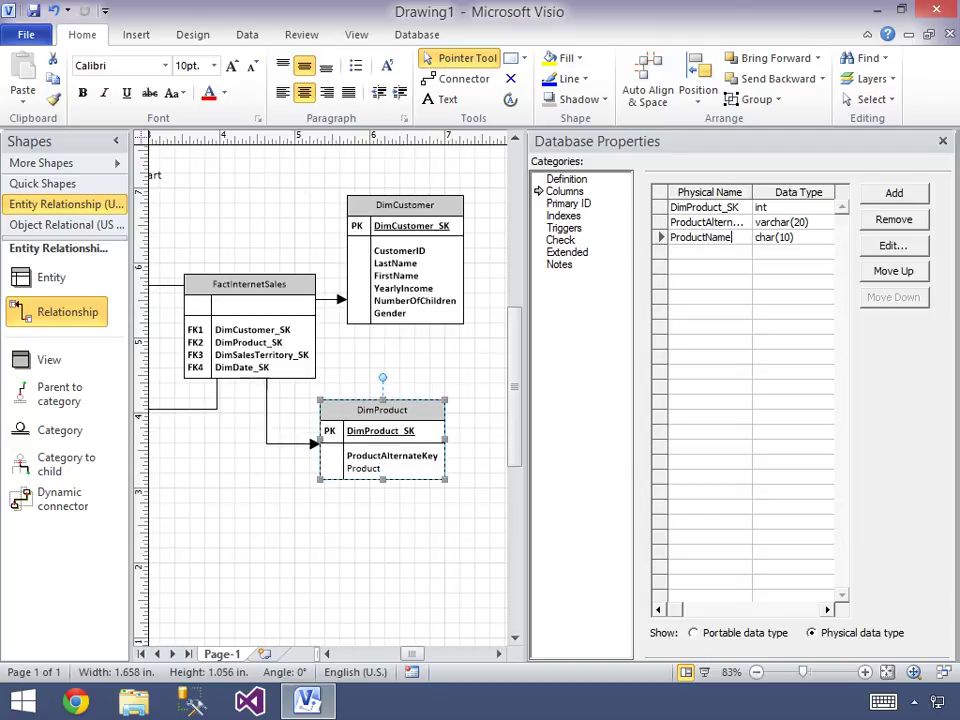
key("Tab")
type("varchar(50)")
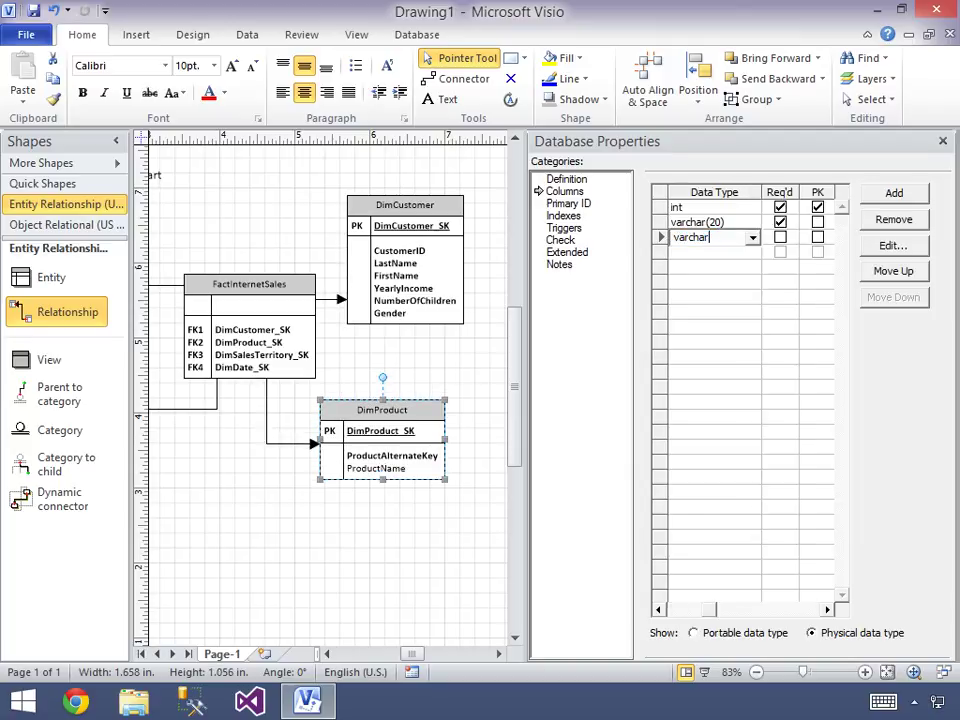
key("Tab")
key("Tab")
key("Tab")
key("Tab")
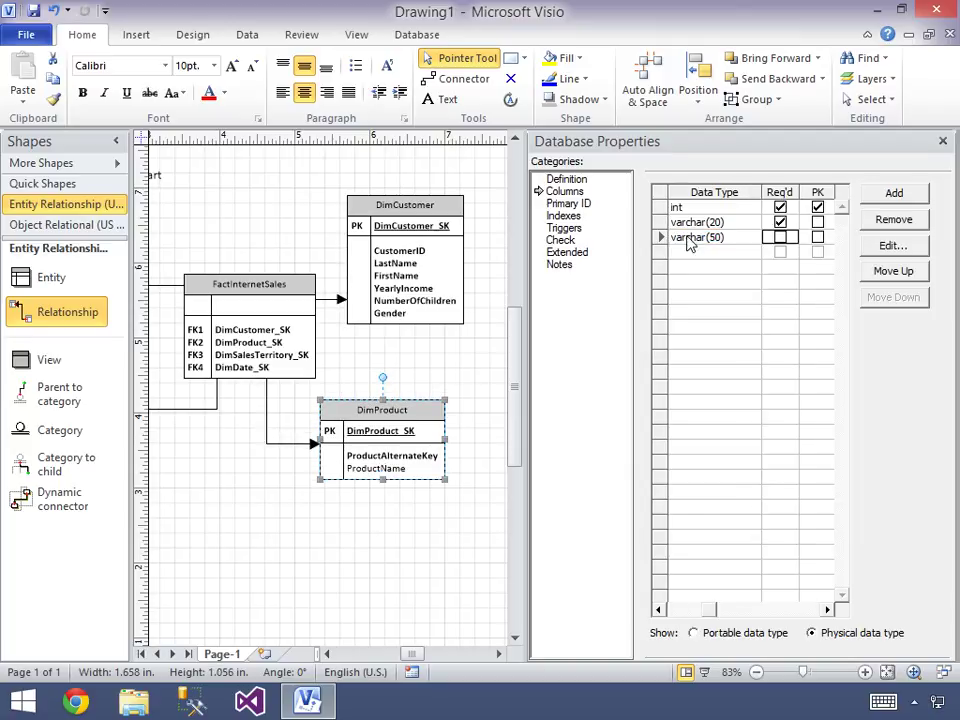
Step: Add an optional Subcategory column of type varchar(20) to the DimProduct table
type("Subcategory")
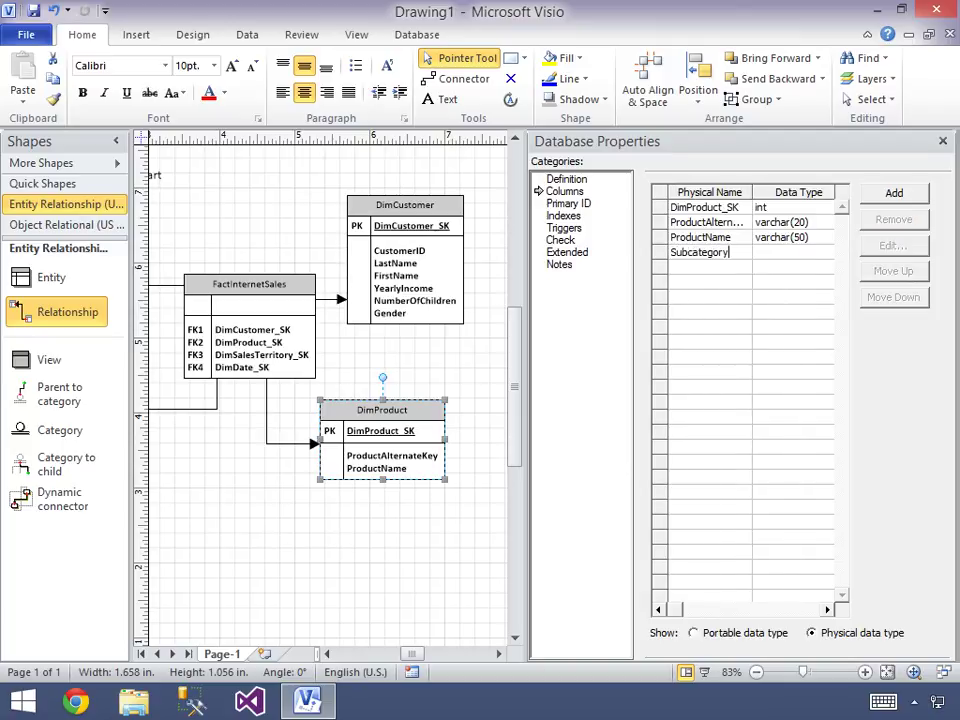
key("Tab")
type("varchar(20)")
key("Tab")
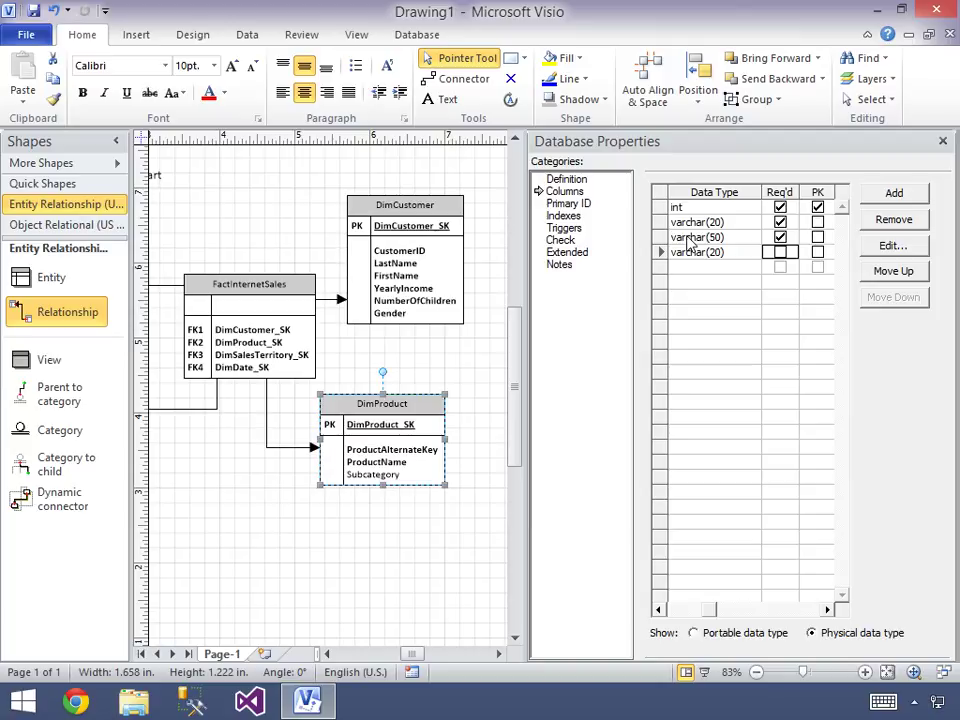
key("Tab")
key("Tab")
key("Tab")
Step: Add an optional Category column of type varchar(20) to the DimProduct table
type("Category")
key("Tab")
type("varchar(20)")
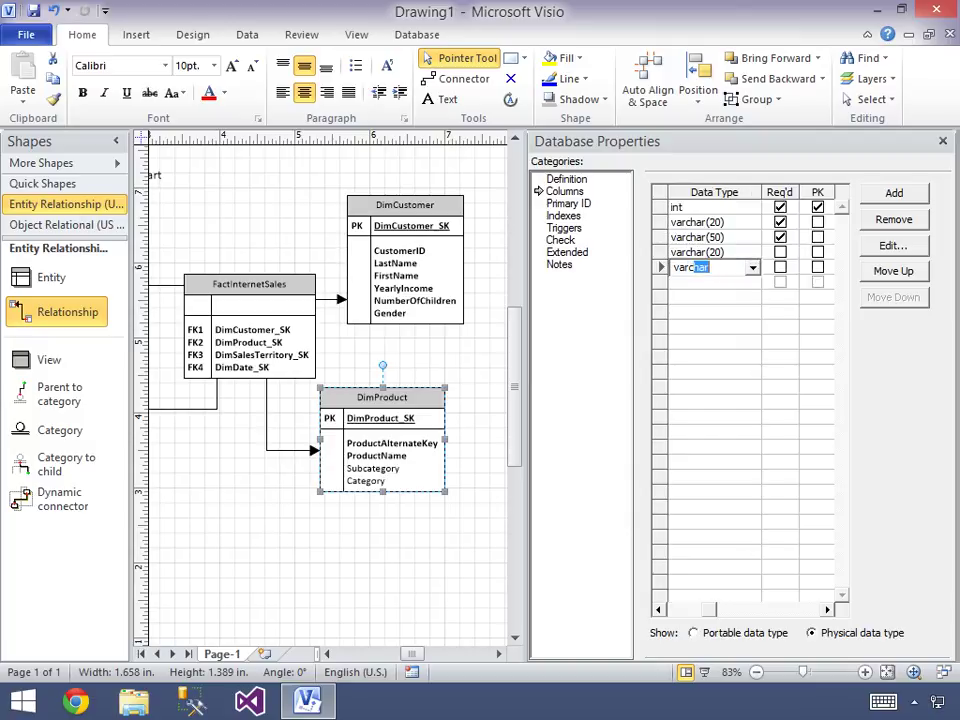
key("Tab")
key("Tab")
key("Tab")
type("Pr")
key("Tab")
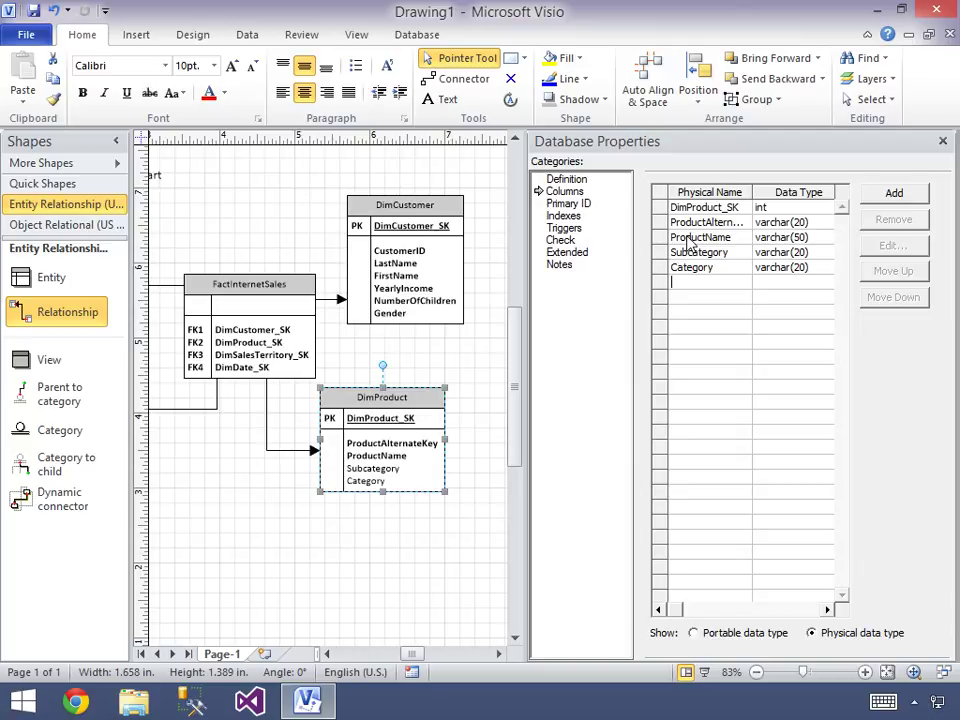
Step: Add optional Color and Size columns to the DimProduct table, both with the default char(10) type
type("COlor")
key("BackSpace")
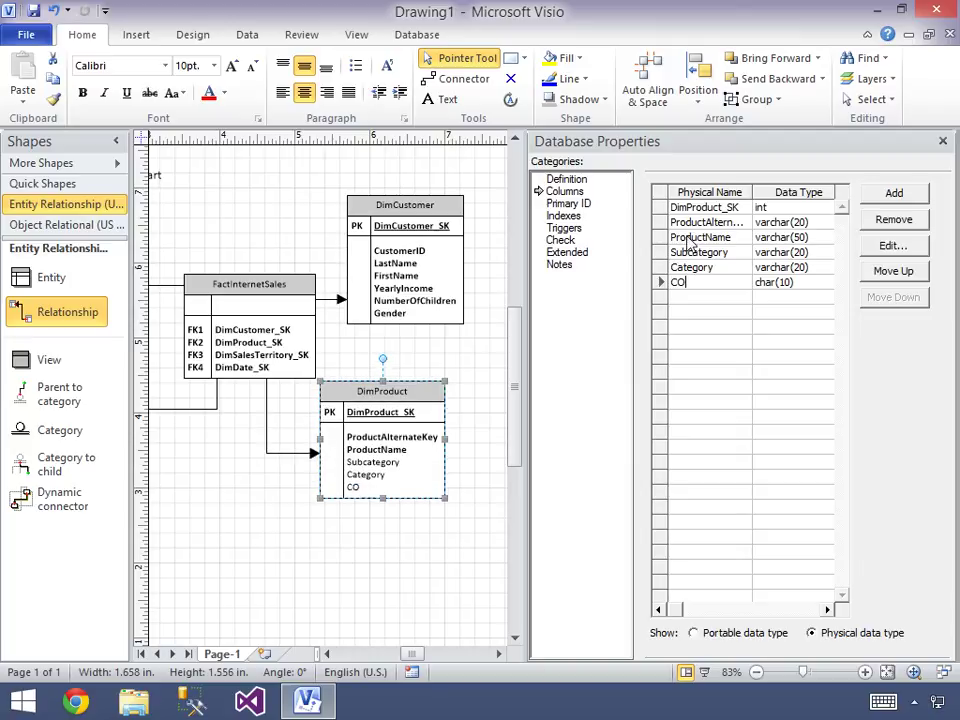
key("BackSpace")
type("olor")
key("Return")
type("Size")
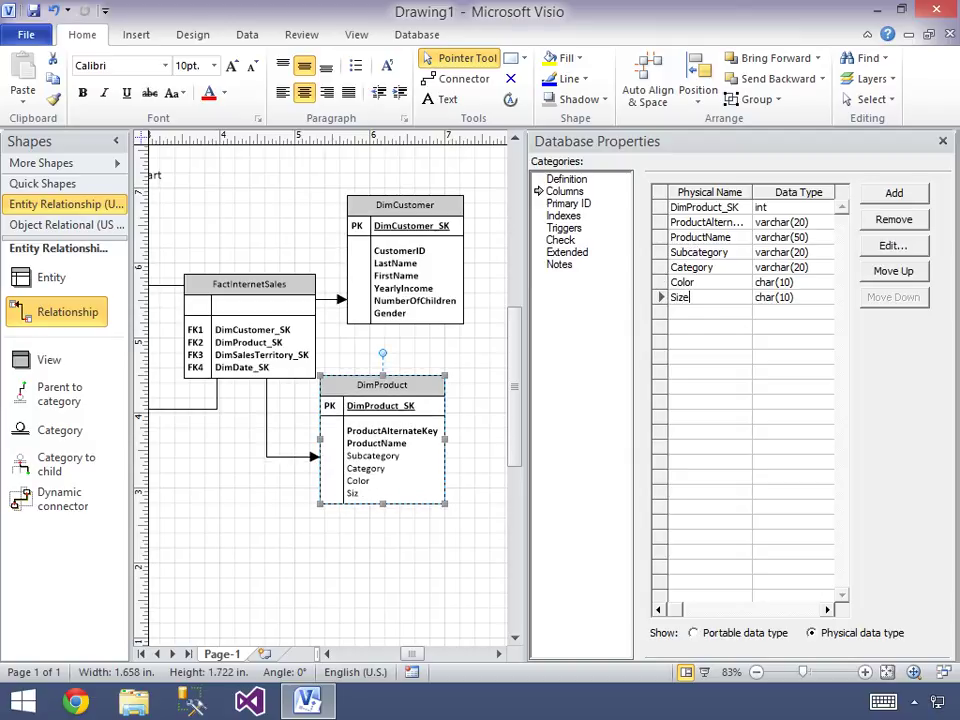
key("Return")
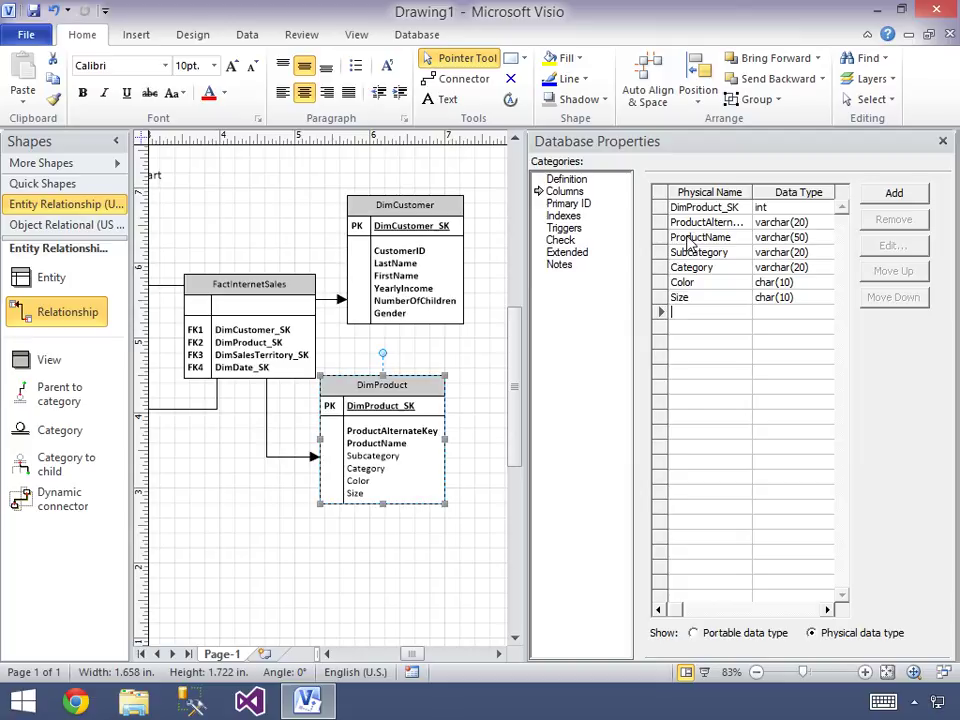
Step: Add a required StartDate column of type date to the DimProduct table
type("StartDate")
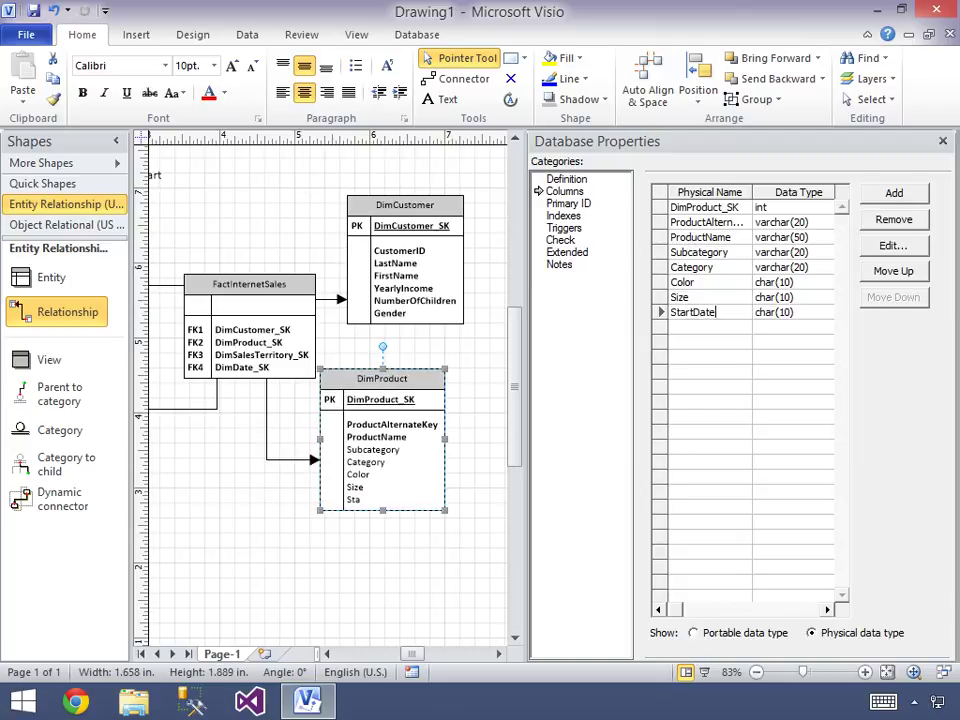
key("Tab")
type("d")
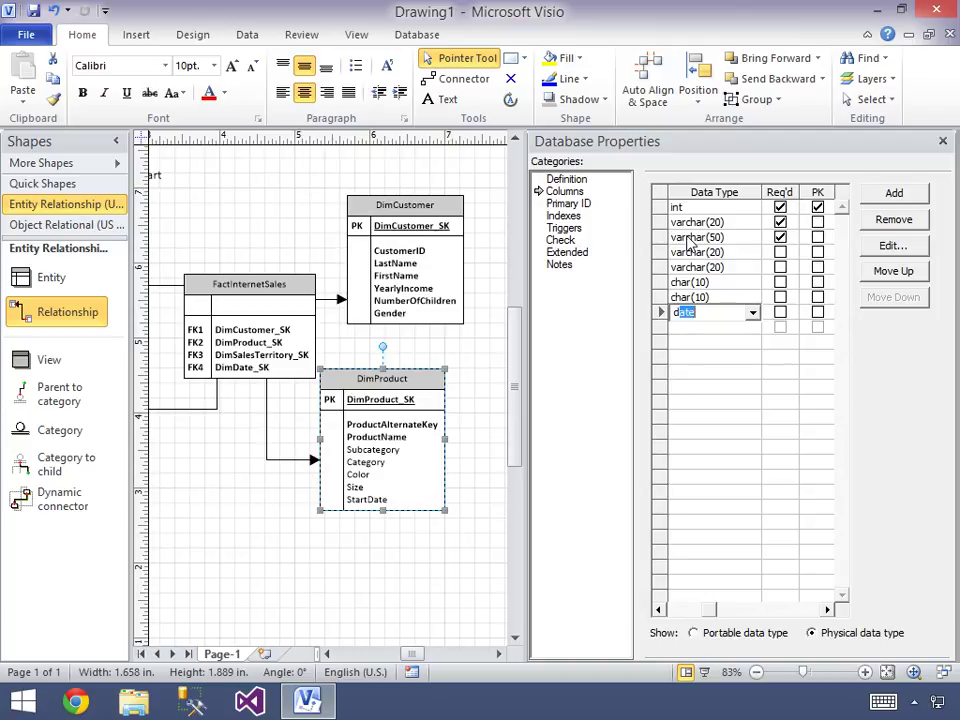
key("Tab")
key("space")
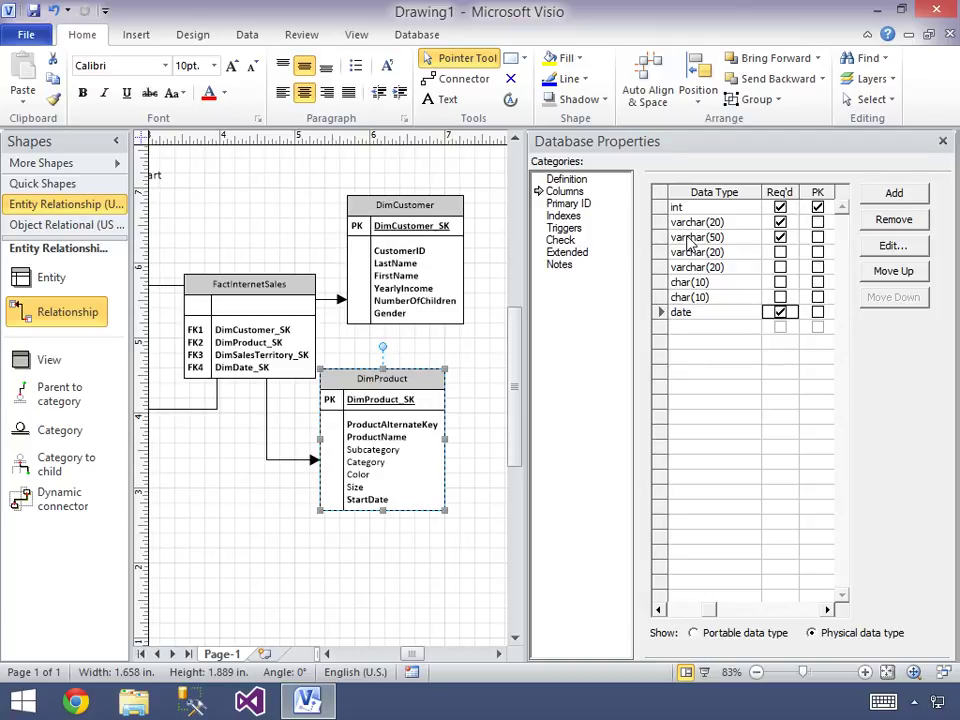
key("Tab")
key("Tab")
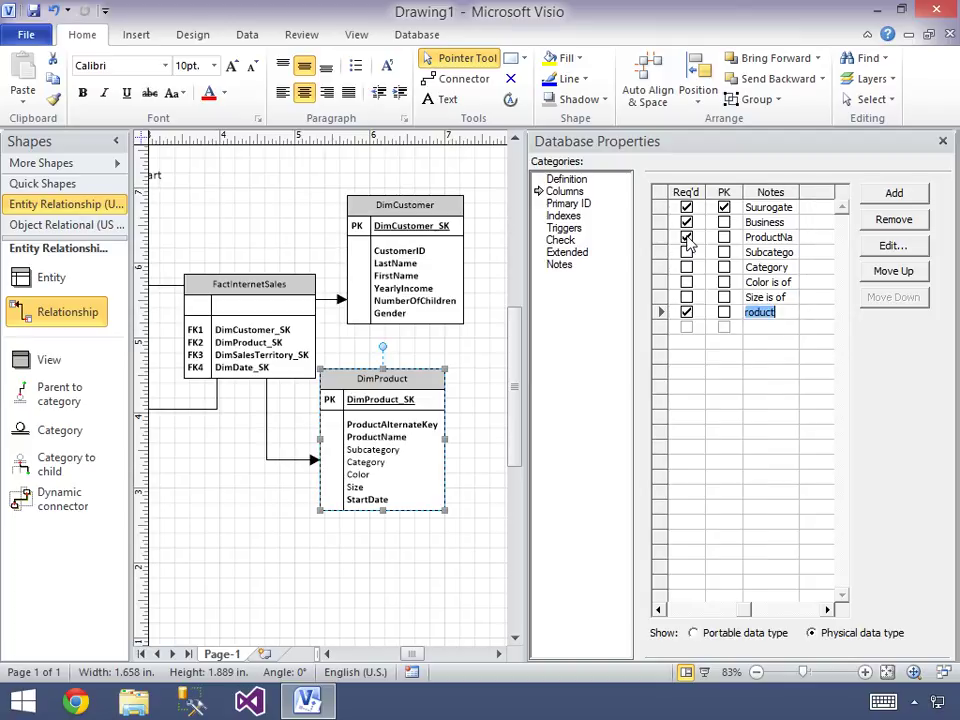
key("Tab")
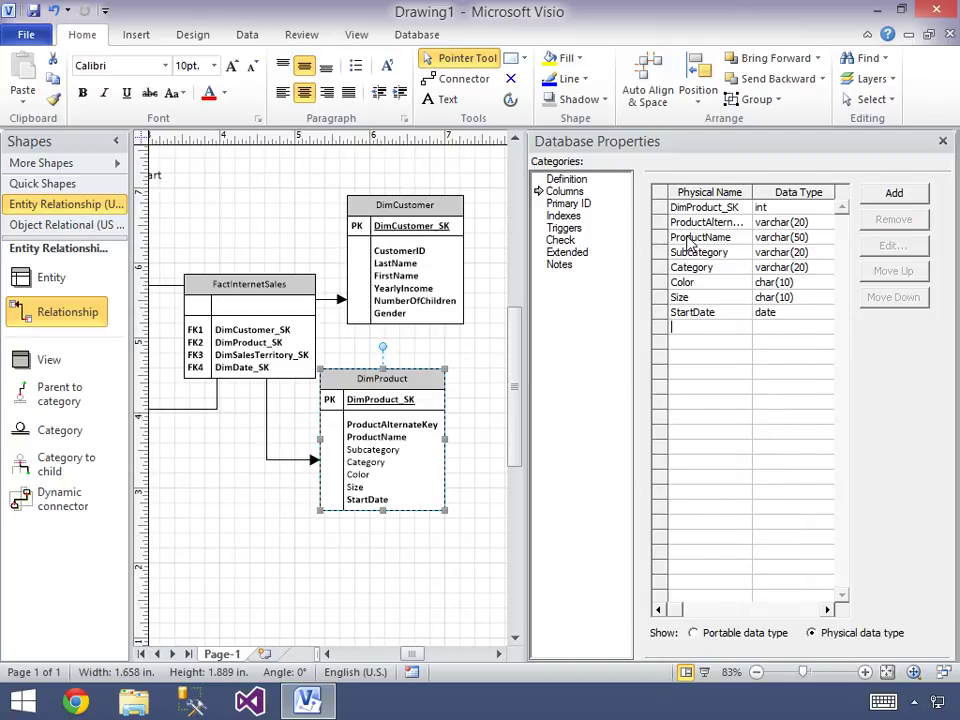
Step: Add an optional EndDate column of type date to the DimProduct table
type("EnDate")
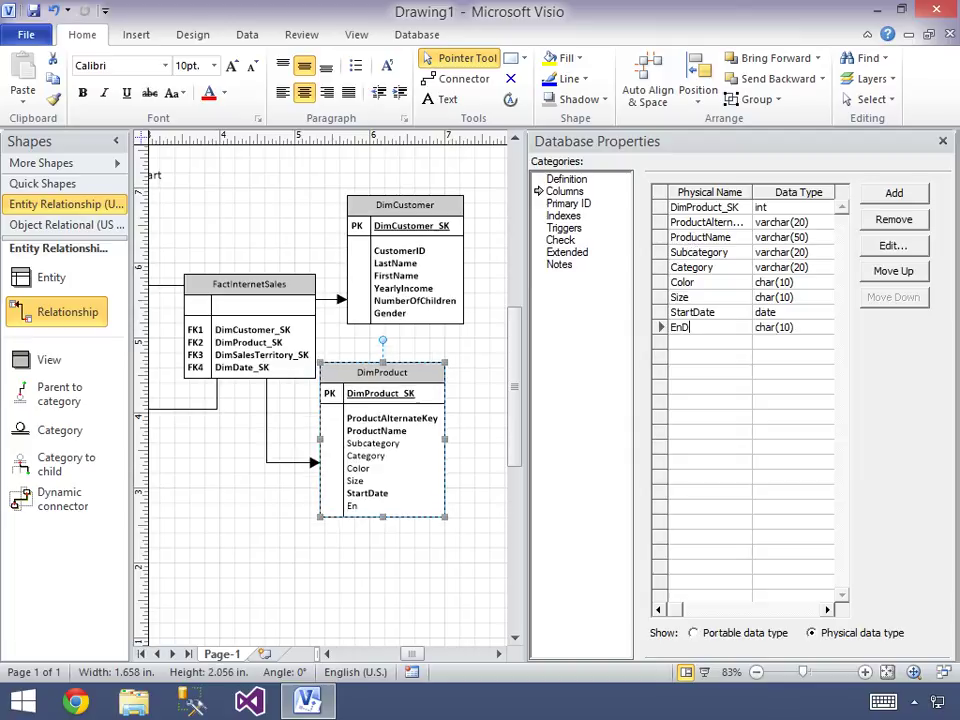
key("BackSpace")
key("BackSpace")
key("BackSpace")
key("BackSpace")
type("dD")
type("ate")
key("Tab")
type("date")
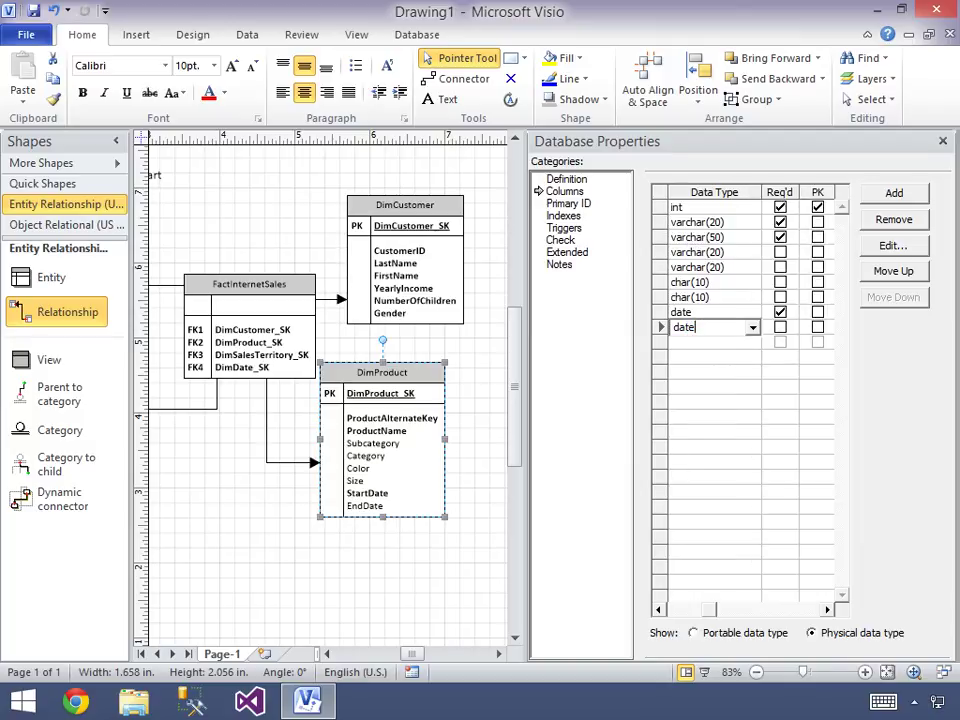
key("Tab")
key("Tab")
key("Tab")
key("Tab")
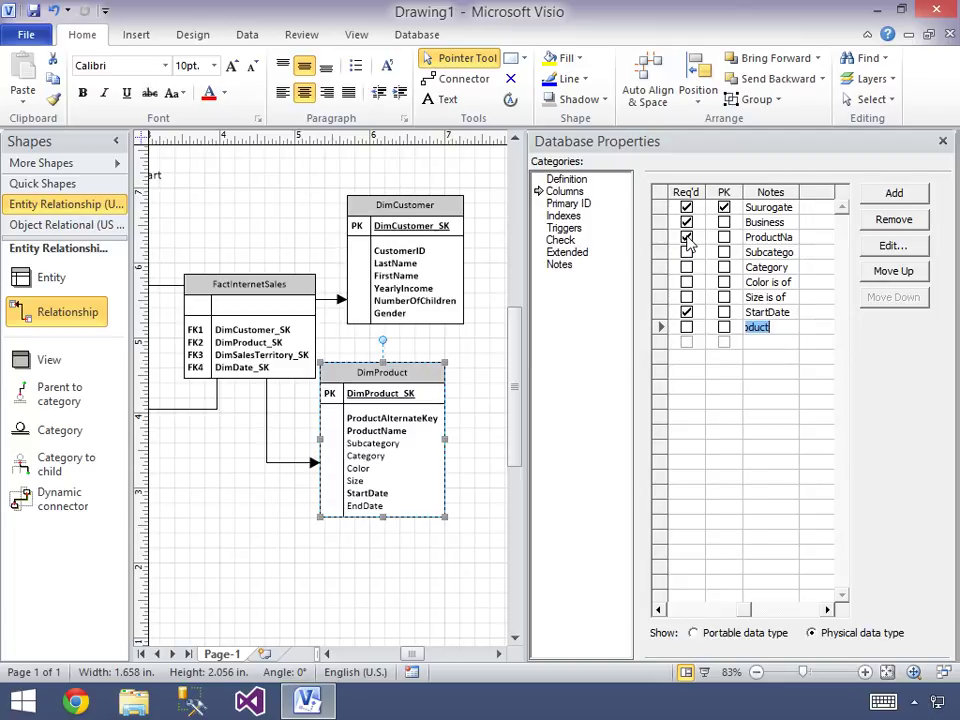
Step: Add a required Status column of type bit to the DimProduct table, with the note "0 or 1"
type("Sta")
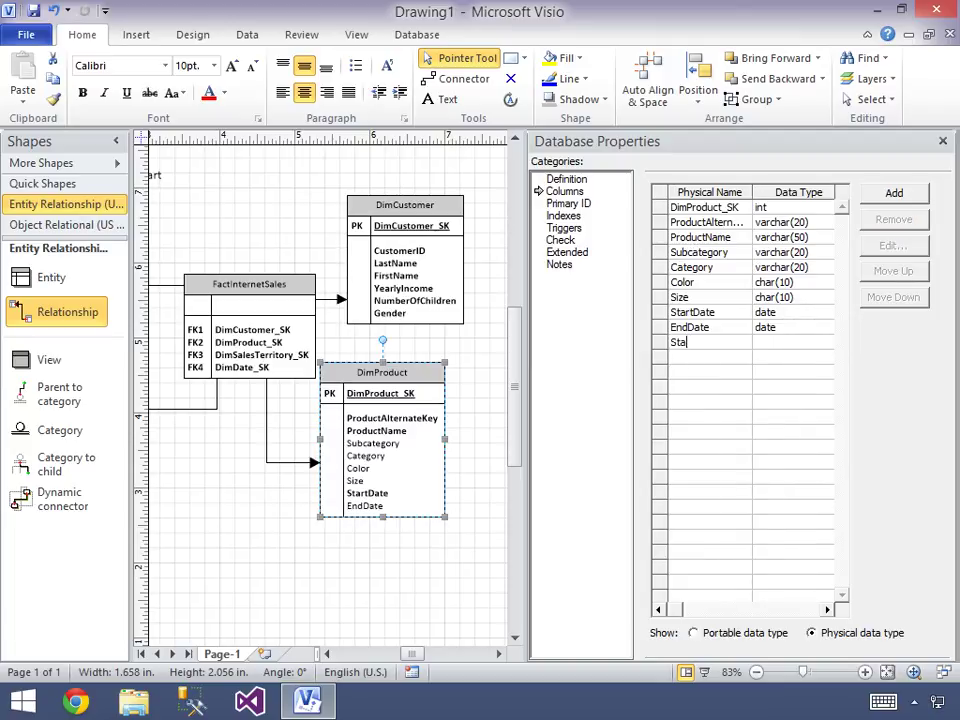
type("tus")
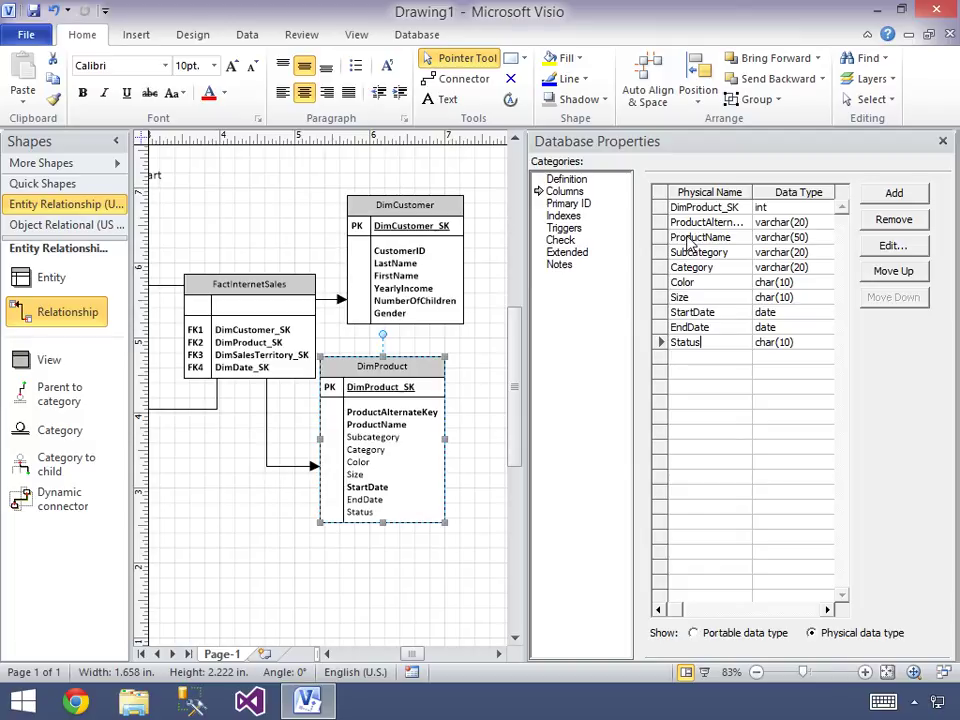
key("Tab")
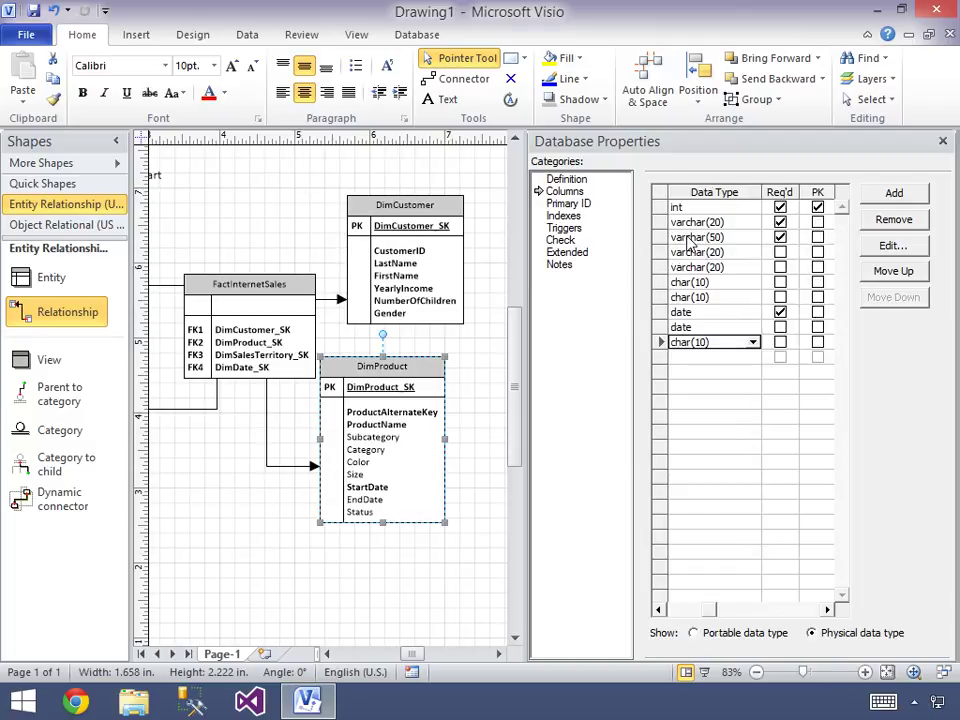
type("bit")
key("Tab")
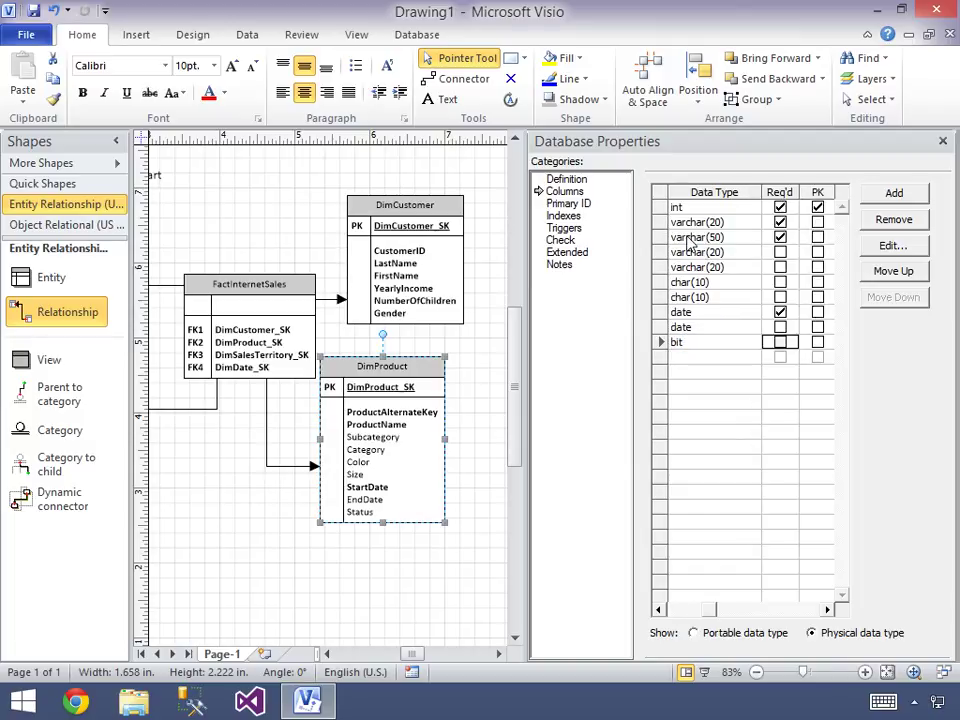
key("space")
key("Tab")
key("Tab")
type("0 or 1")
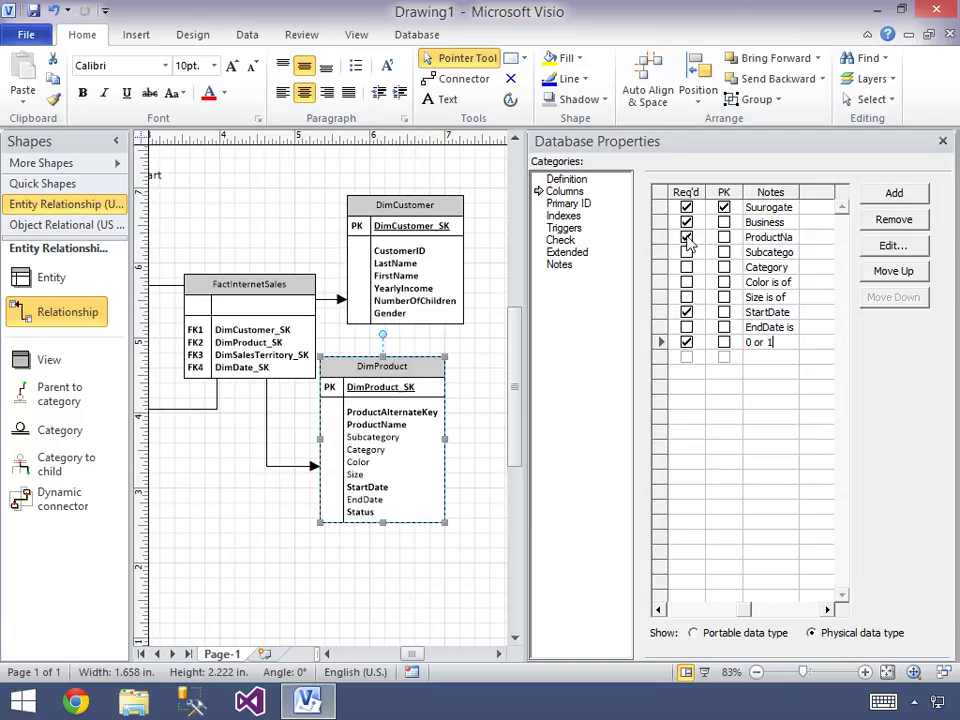
key("Tab")
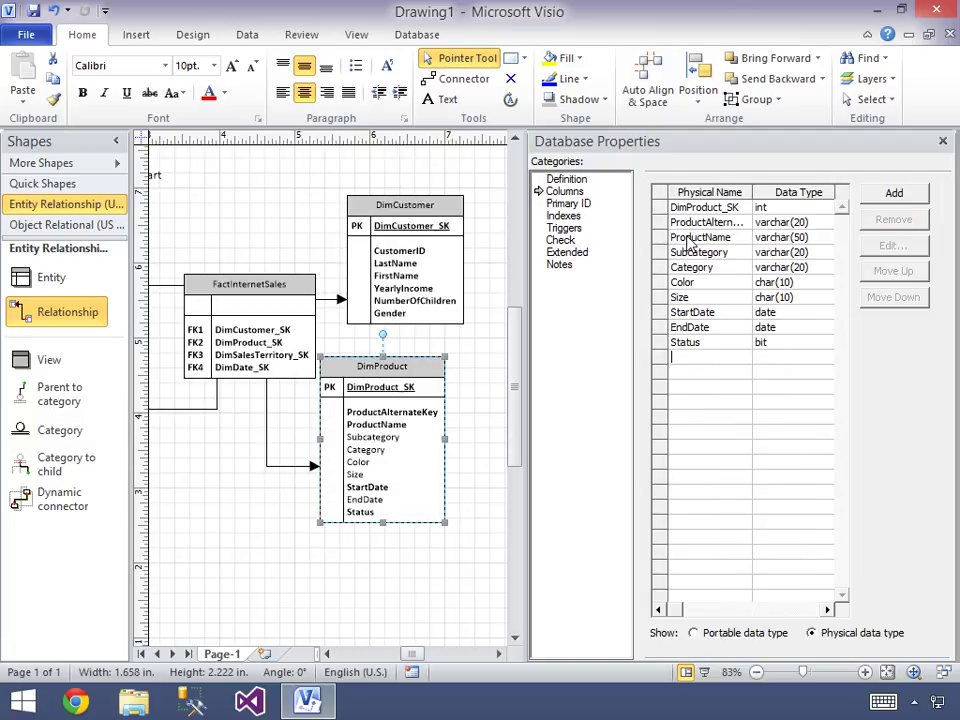
Step: Add a required ListPrice column of type money to the DimProduct table
type("List")
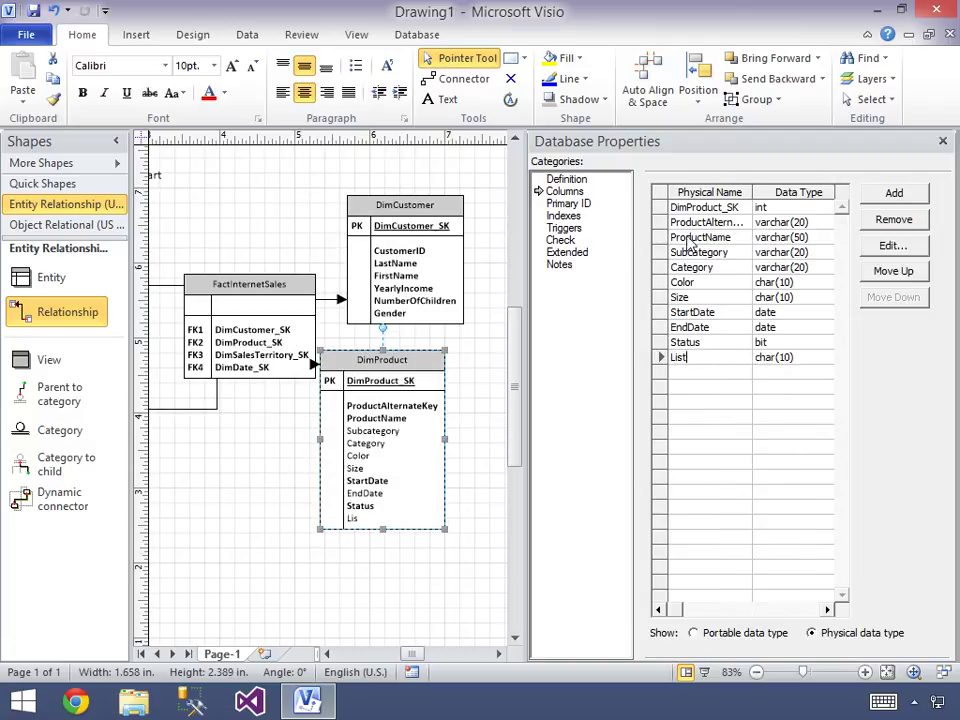
type("Price")
key("Tab")
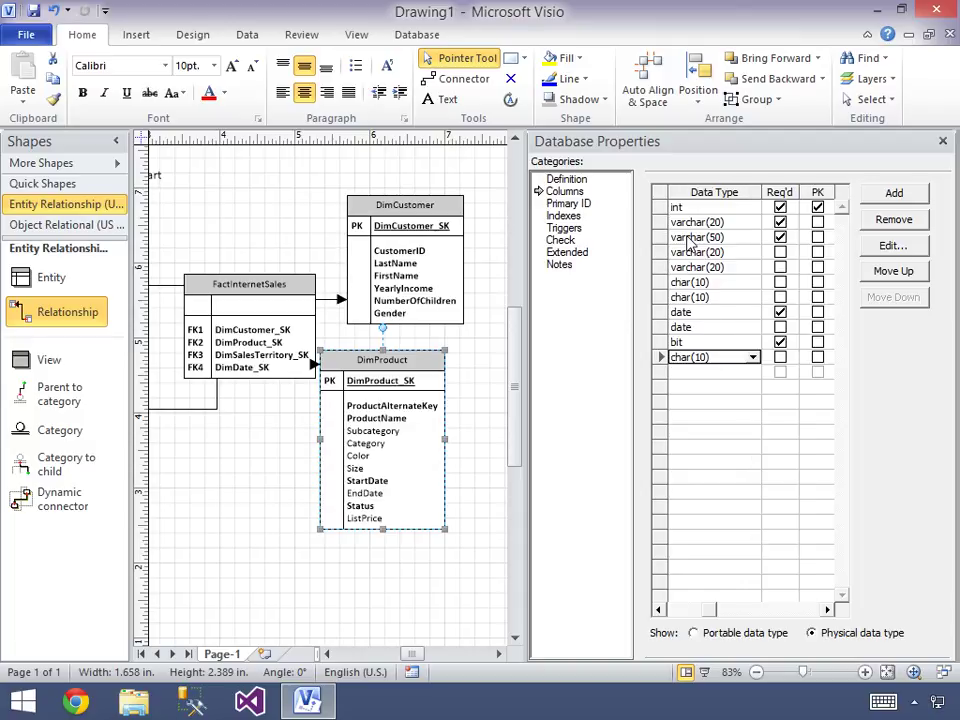
type("money")
key("Tab")
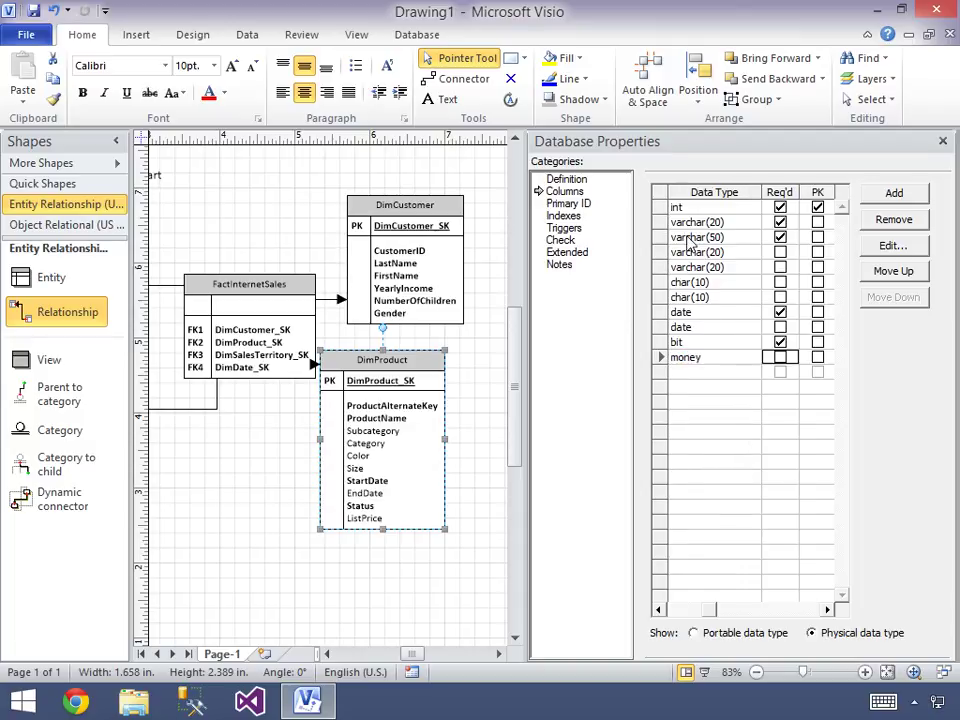
key("Tab")
key("Tab")
key("Tab")
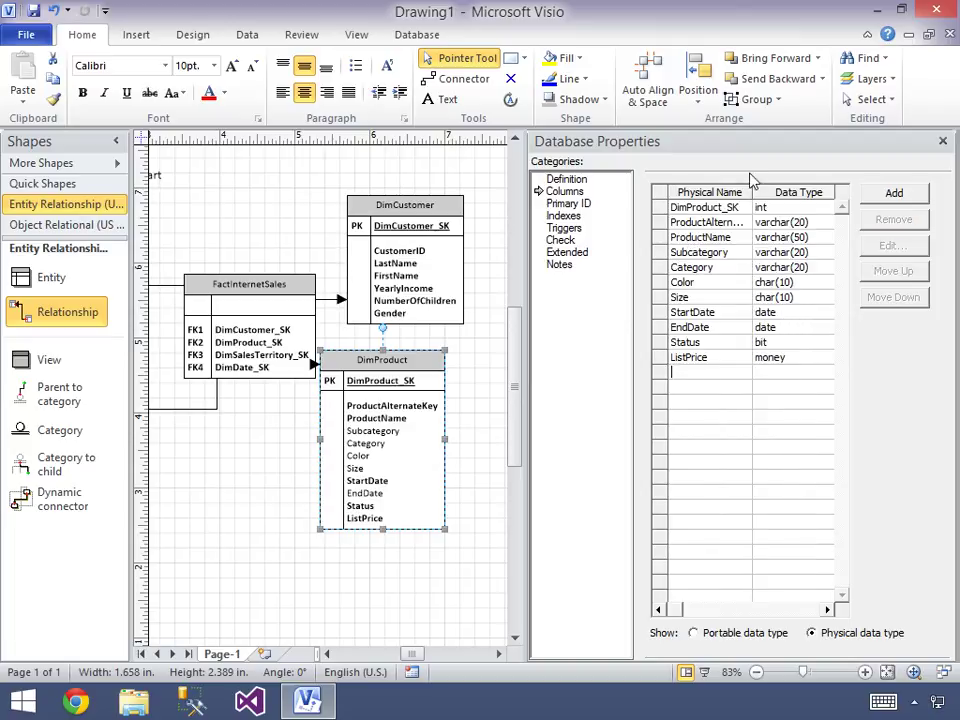
Step: Close the database properties and move the DimProduct table down and away from FactInternetSales and DimCustomer
left_click(943, 142)
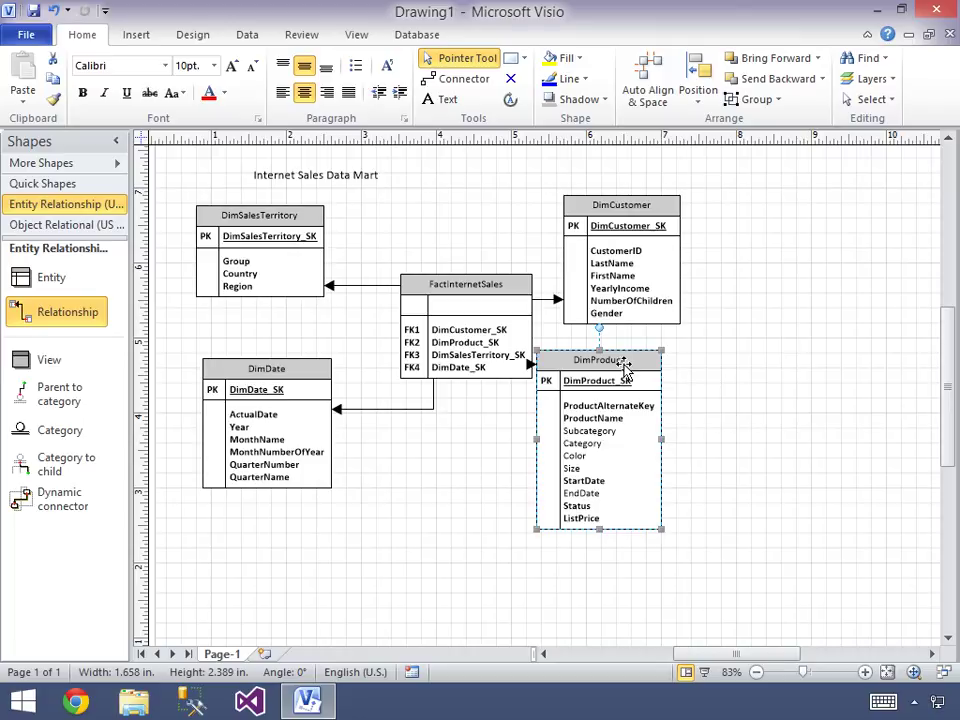
mouse_move(645, 373)
left_mouse_down()
mouse_move(675, 386)
mouse_move(661, 387)
left_mouse_up()
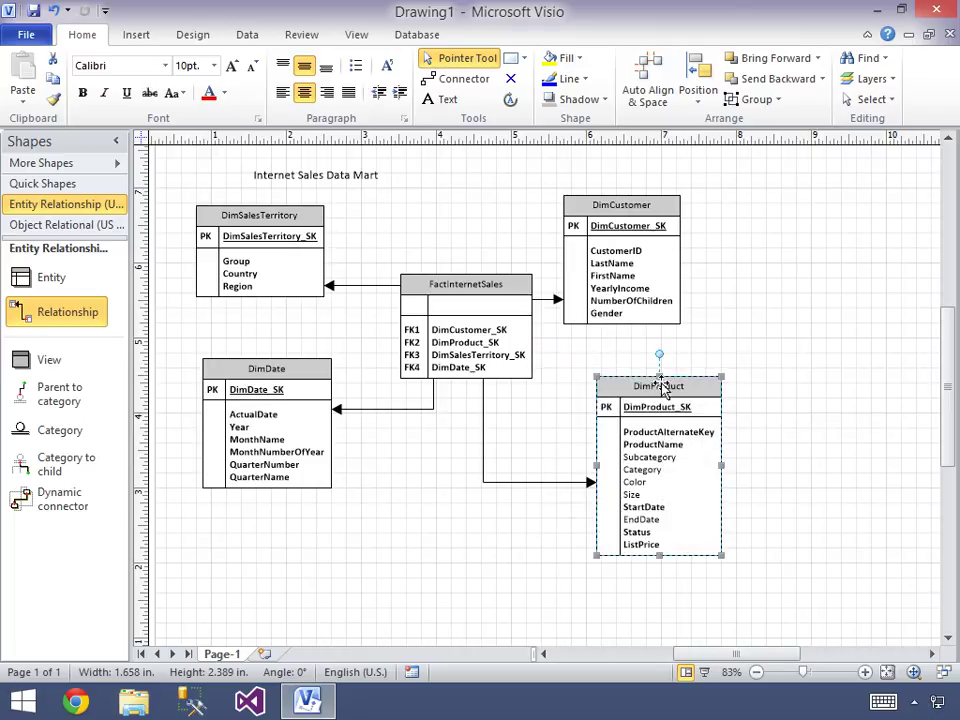
Step: Show the FactInternetSales table's columns and add a required SalesOrderNumber column of type varchar(20)
double_click(478, 303)
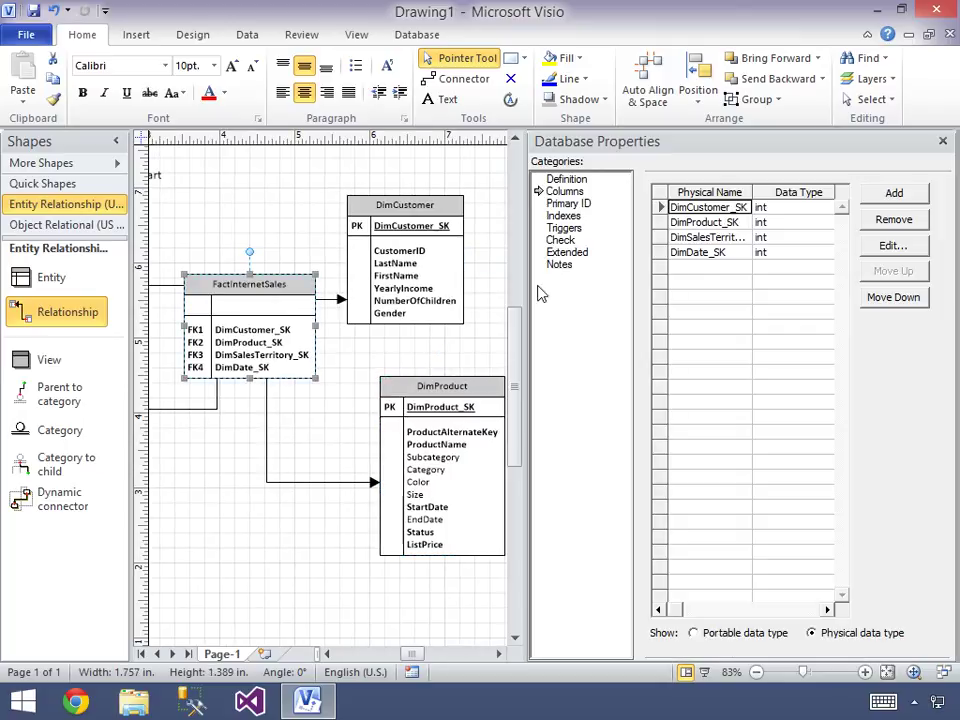
left_click(678, 267)
type("Sa")
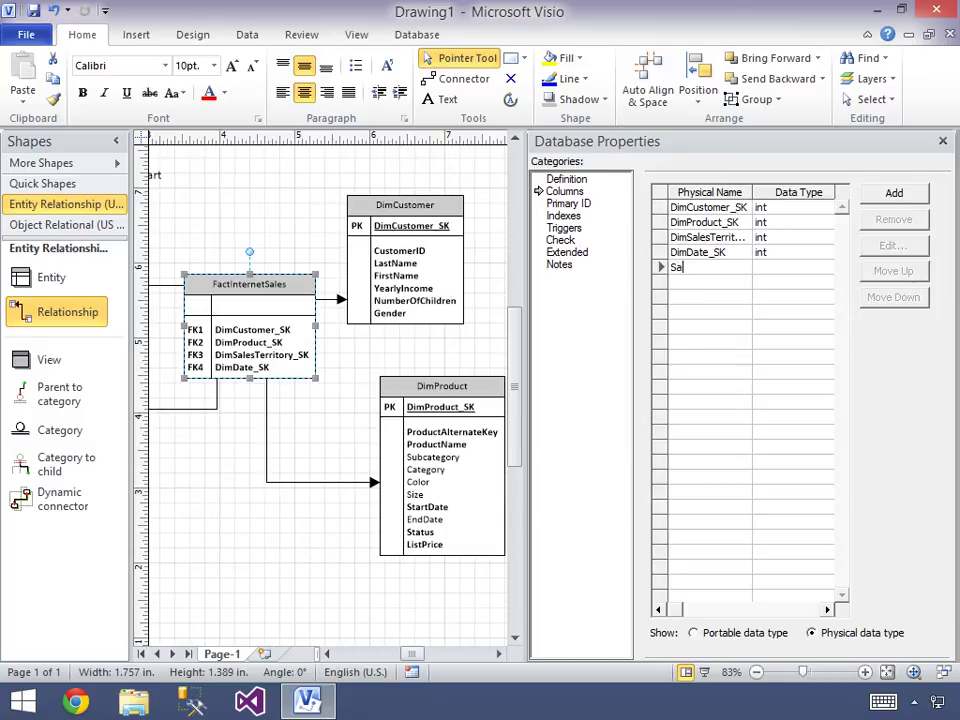
type("lesOrderNumber")
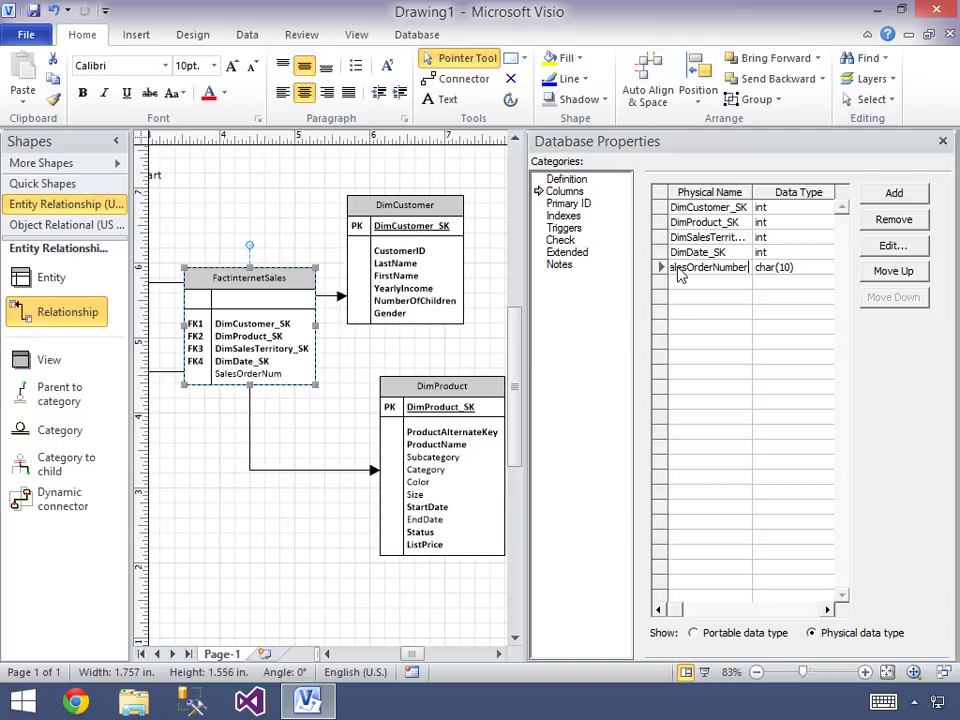
key("Tab")
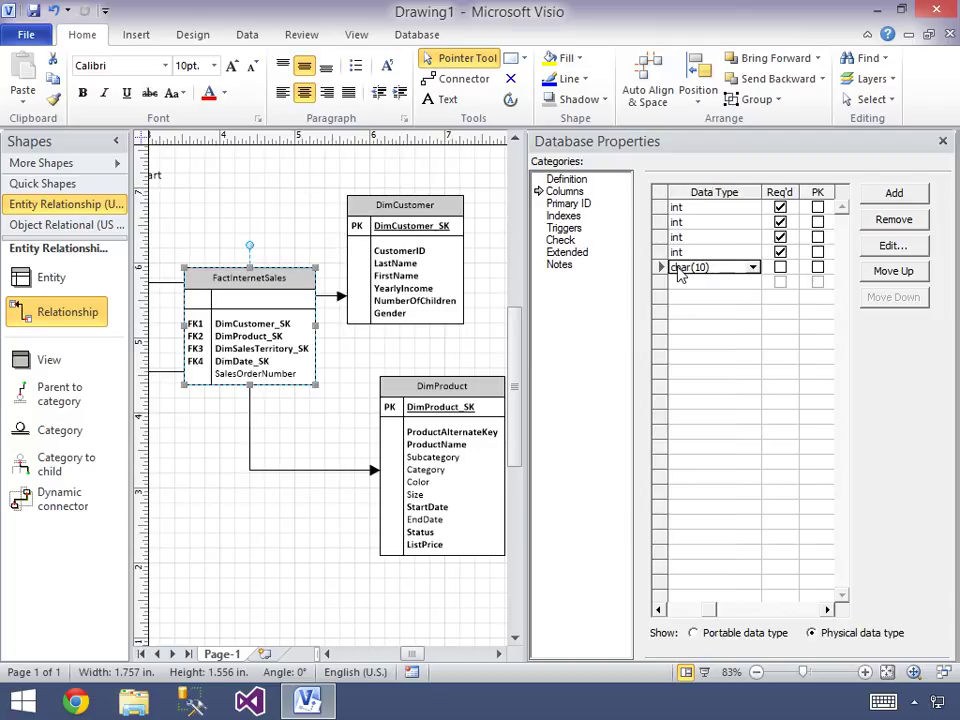
type("varcha")
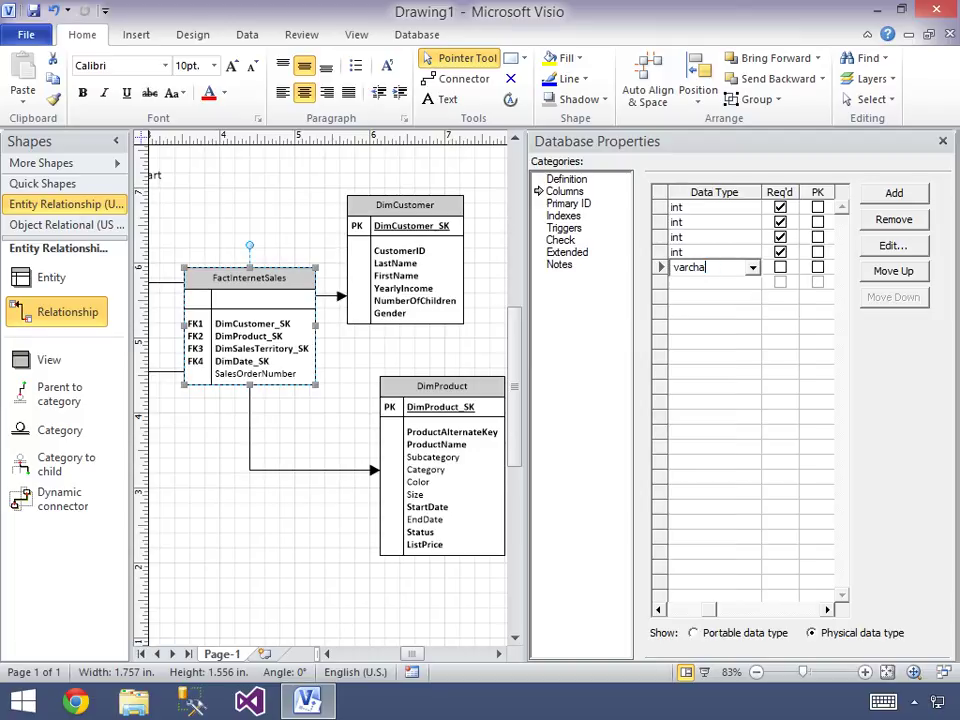
type("r(20)")
key("Tab")
key("space")
key("Tab")
key("Tab")
key("Tab")
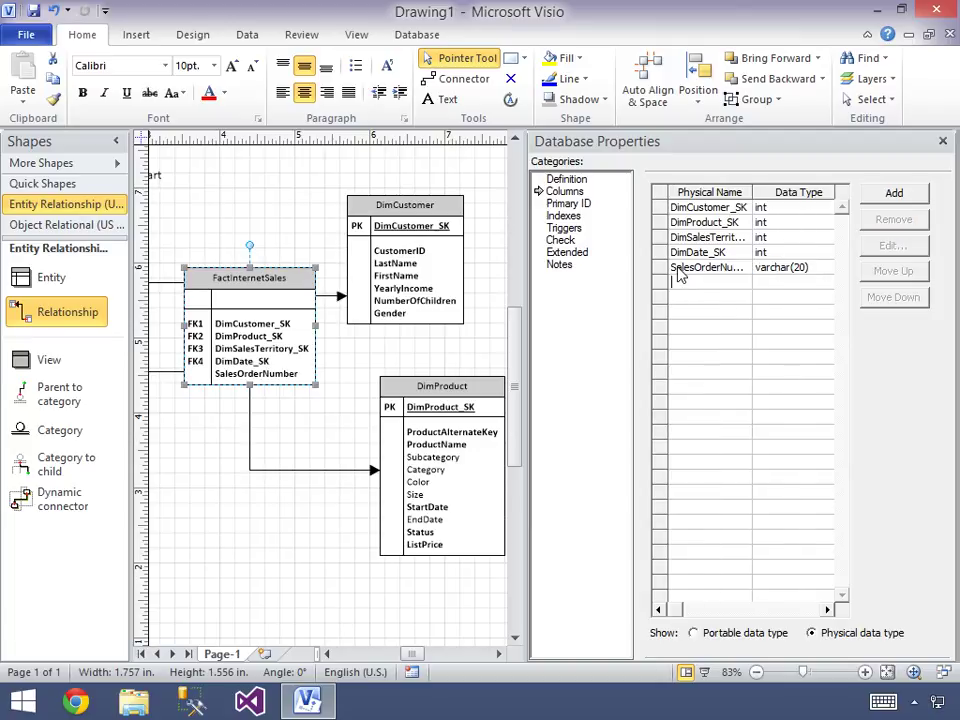
Step: Add a required LineNumber column of type int to the FactInternetSales table
type("LineNu")
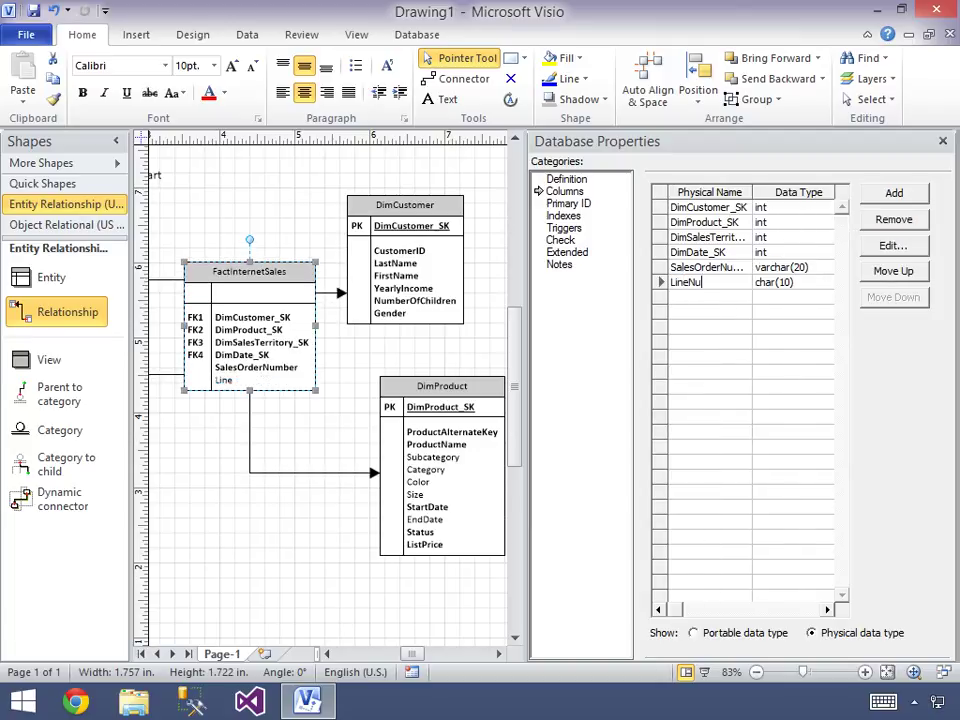
type("mber")
key("Tab")
type("int")
key("Tab")
key("space")
key("Tab")
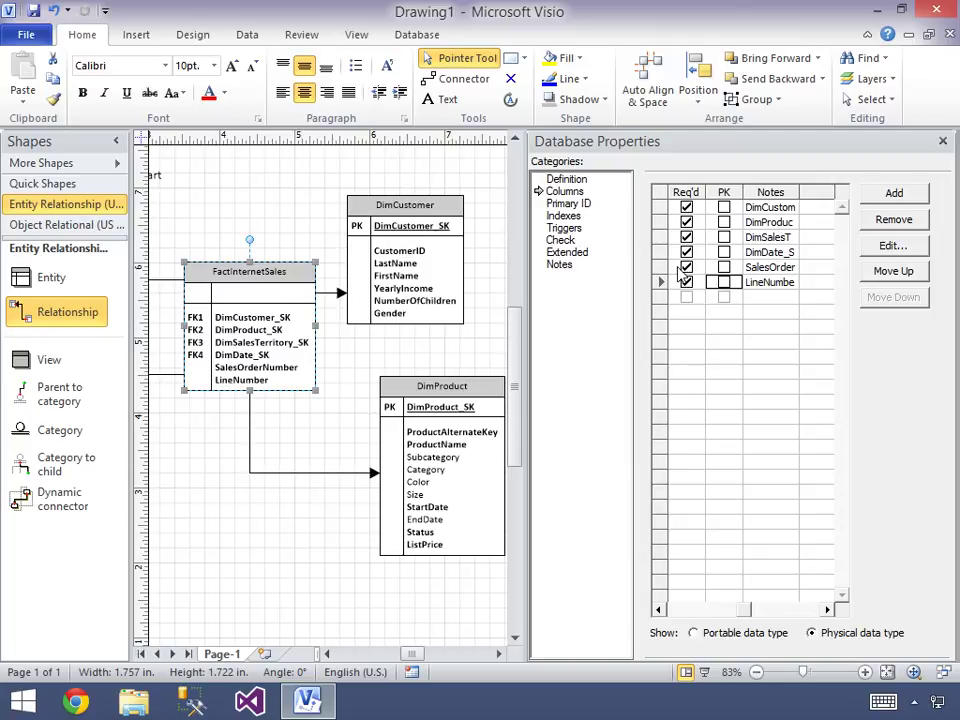
Step: Mark LineNumber and SalesOrderNumber as the composite primary key of the FactInternetSales table
key("space")
key("Up")
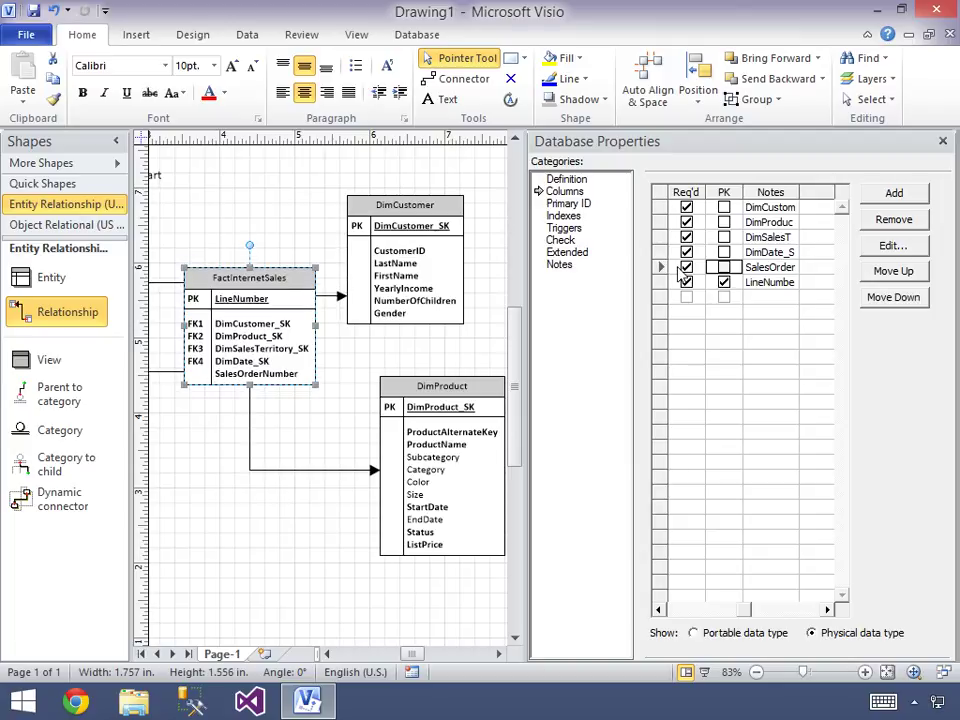
key("space")
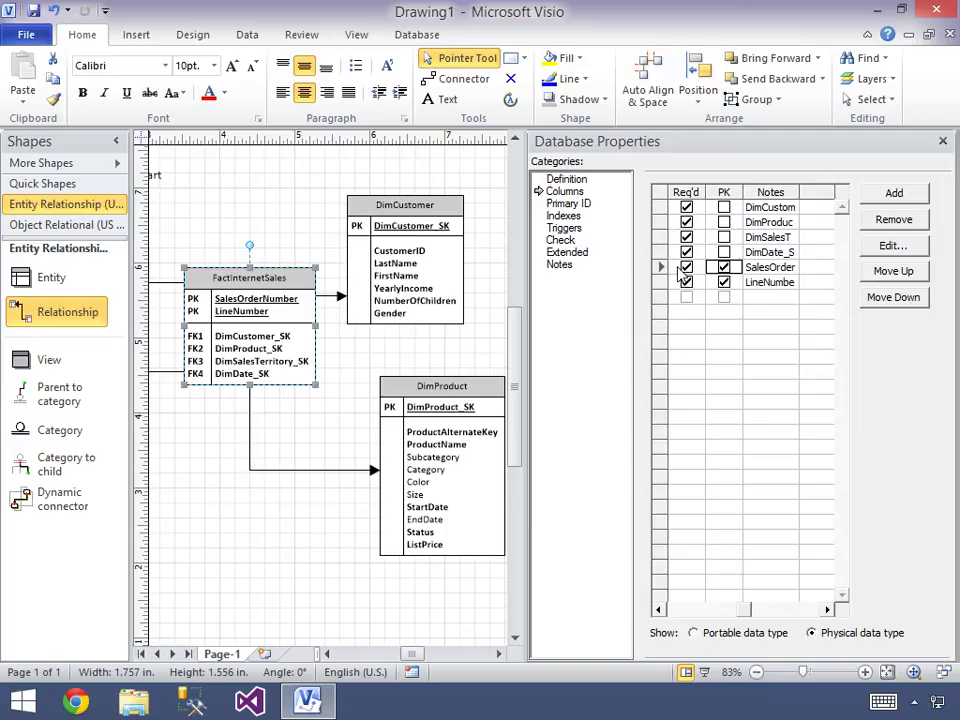
Step: Add a required OrderQuantity column of type int to the FactInternetSales table
key("Tab")
key("Tab")
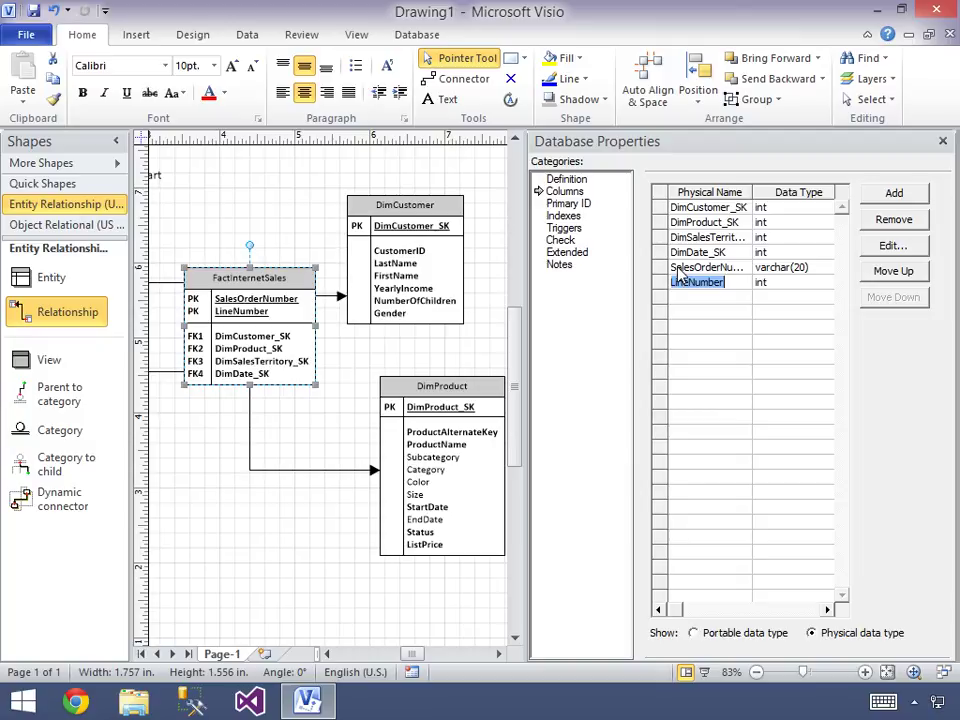
key("Down")
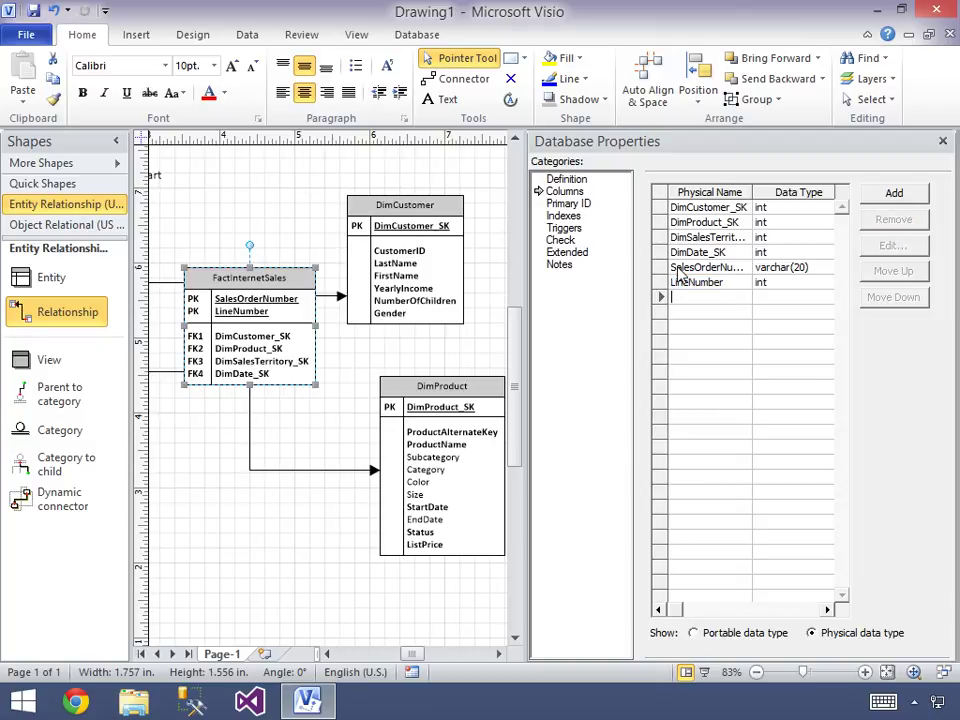
type("OrderQuantity")
key("Tab")
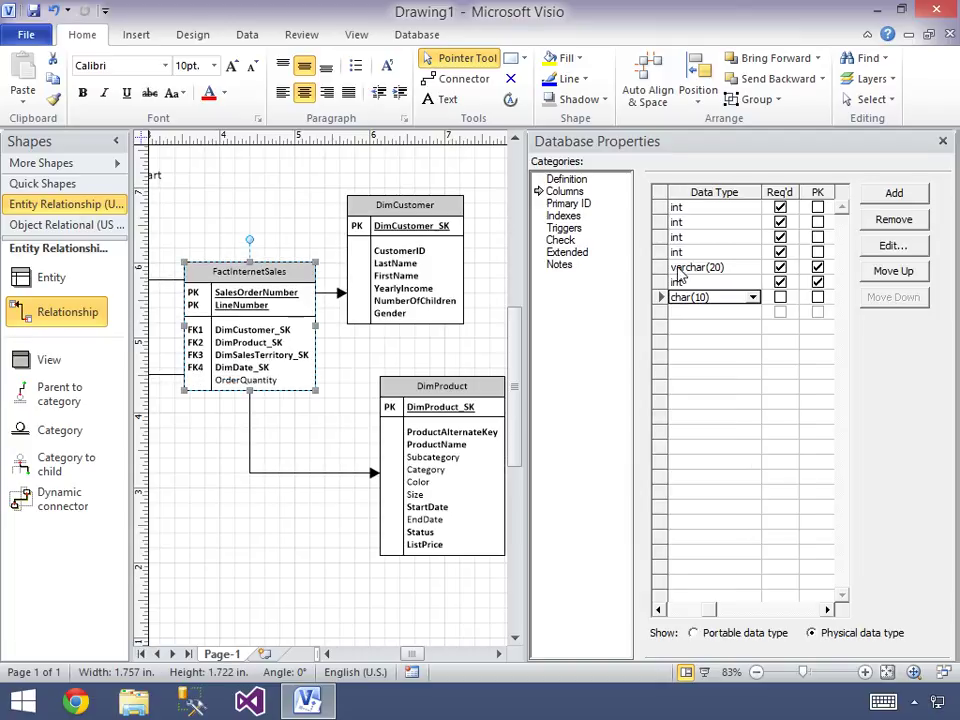
type("int")
key("Tab")
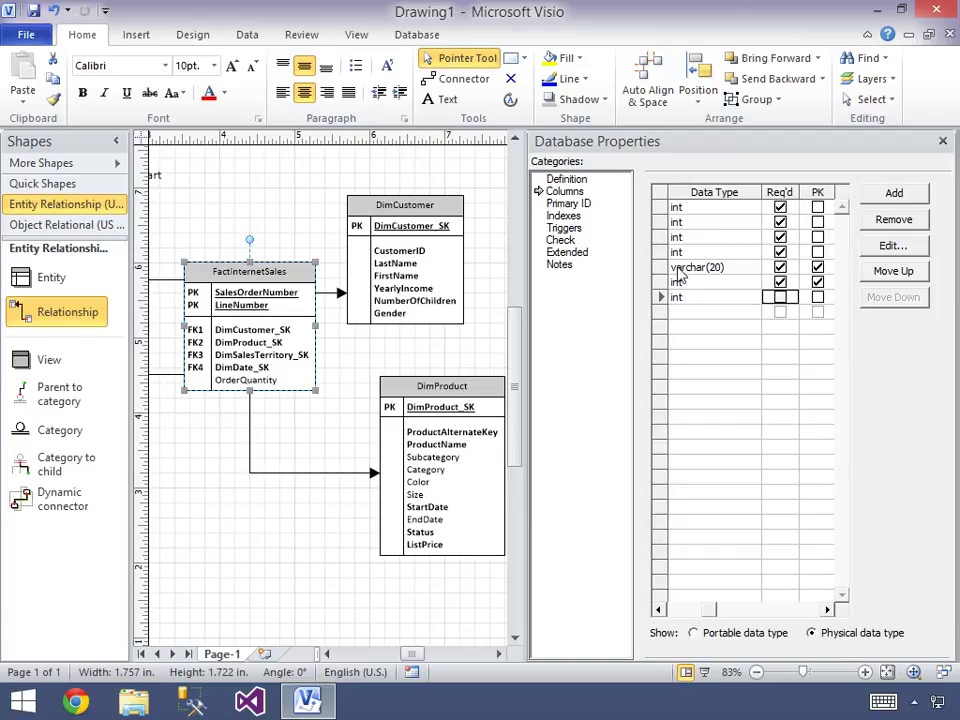
key("Tab")
key("Tab")
key("Tab")
Step: Add a required SalesAmount column of type money to the FactInternetSales table
type("S")
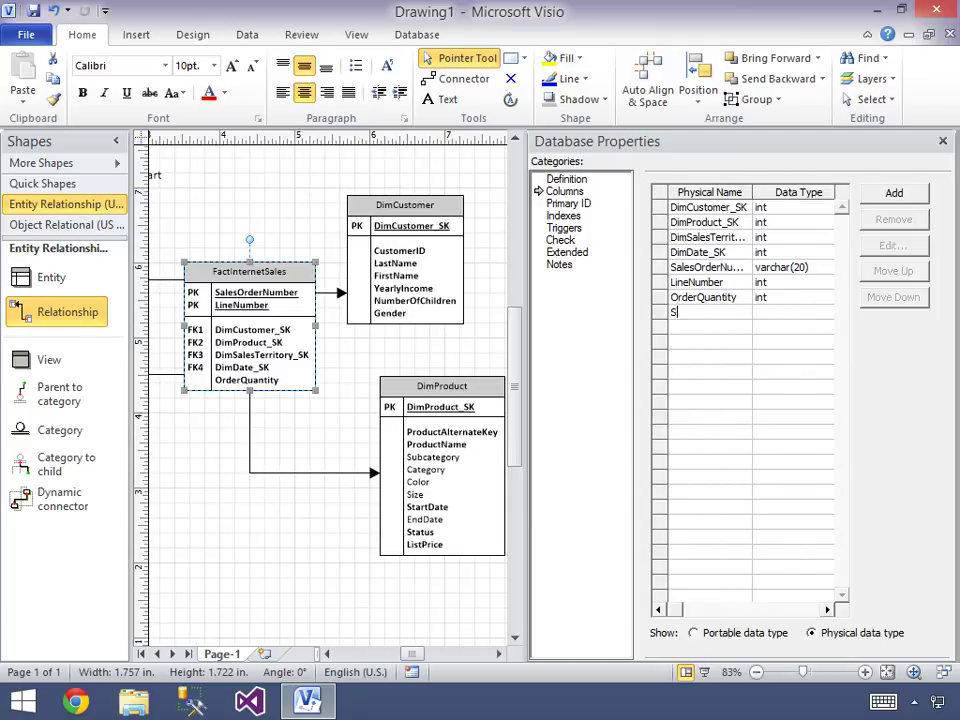
type("alesAmount")
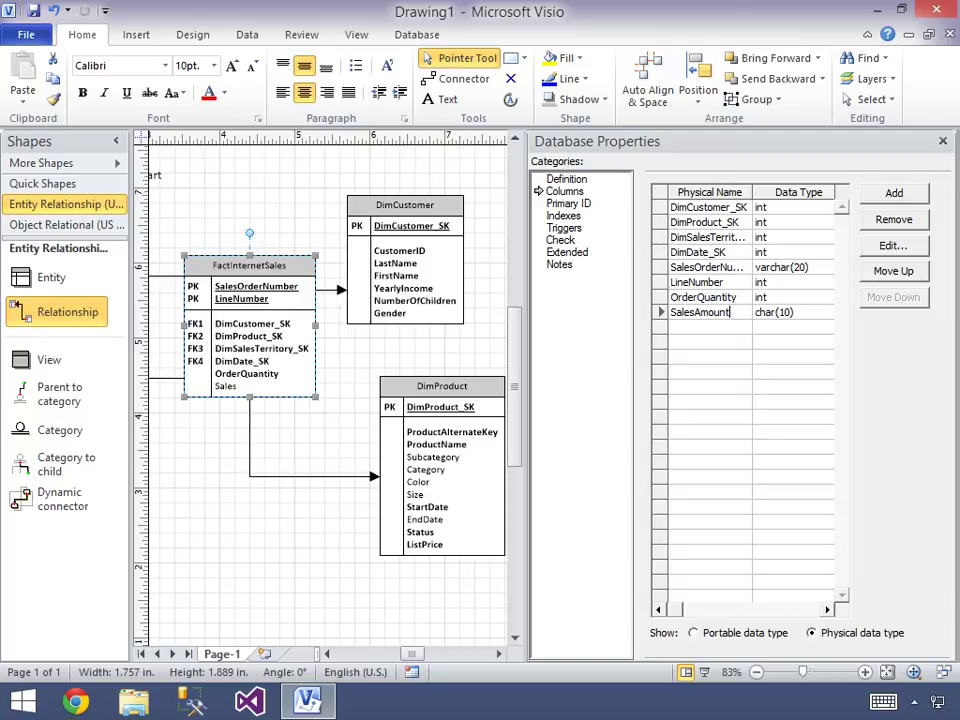
key("Tab")
type("money")
key("Tab")
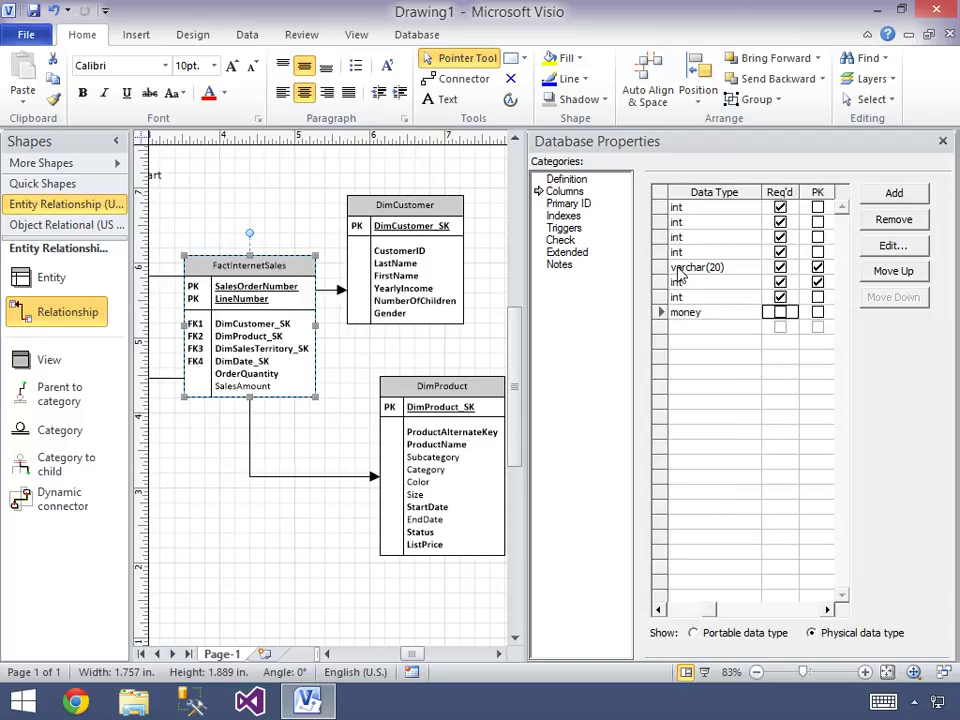
key("Tab")
key("Tab")
key("Tab")
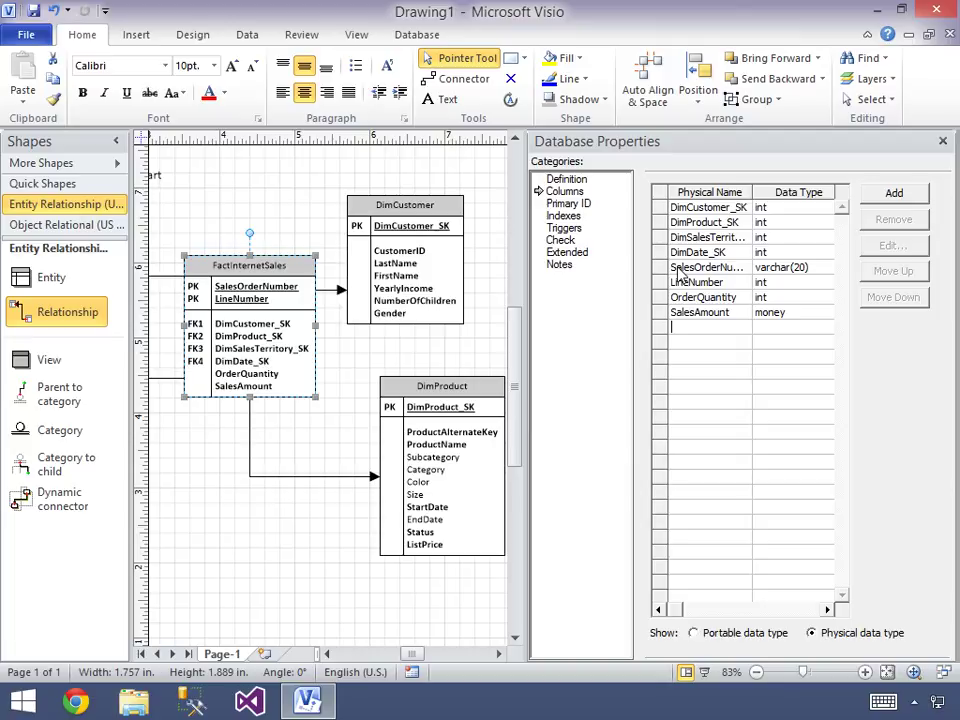
Step: Add a required PONumber column of type varchar(20) to the FactInternetSales table
type("PONum")
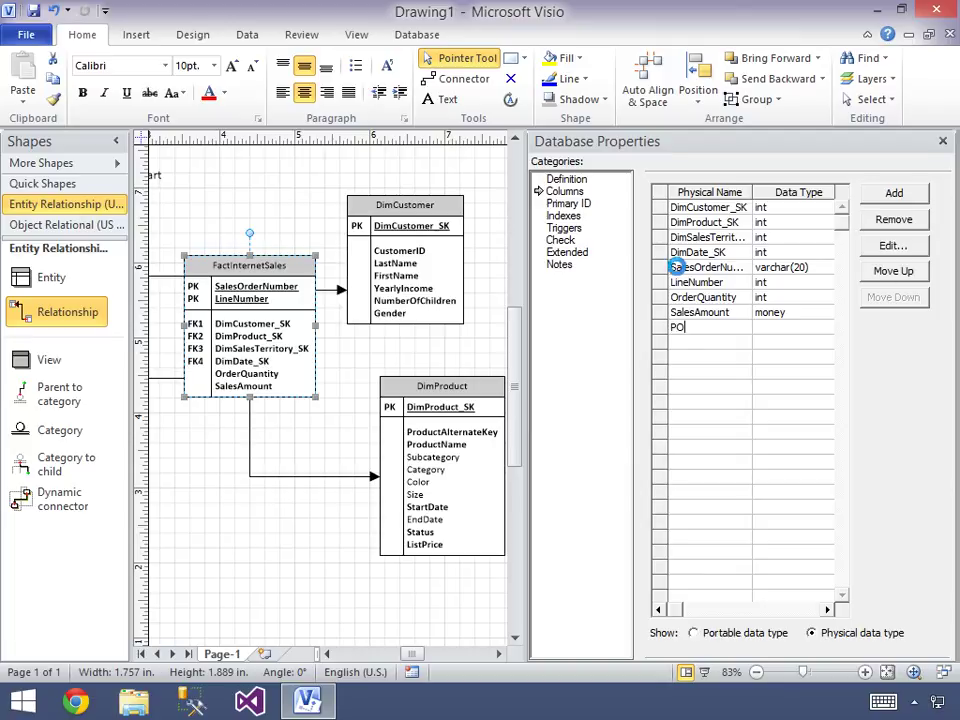
key("BackSpace")
key("BackSpace")
type("mber")
key("Tab")
type("varchar")
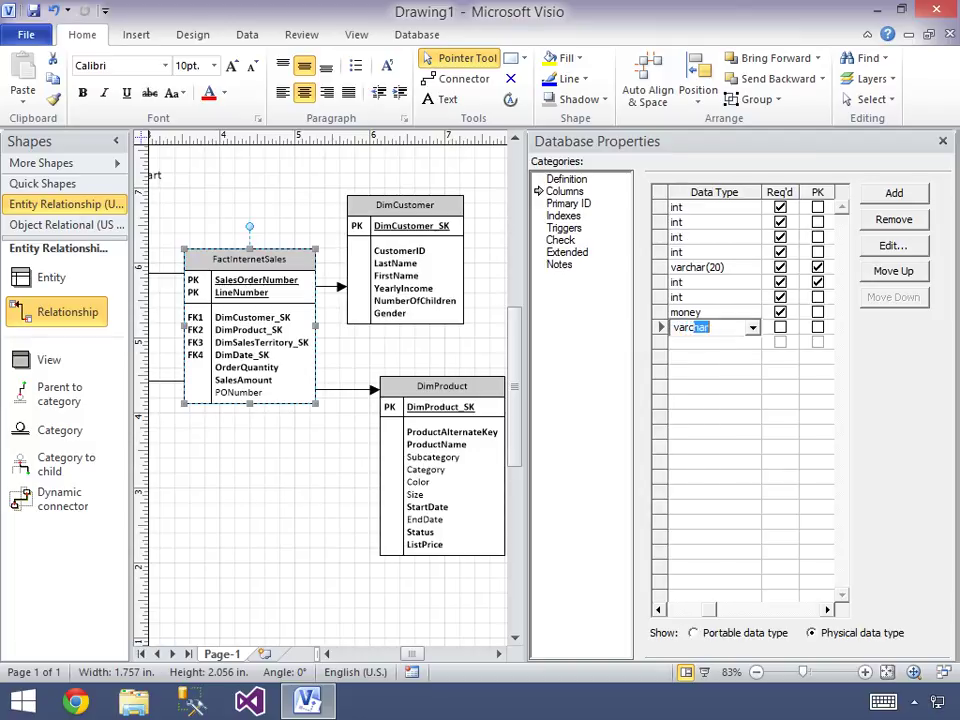
type("(20)")
key("Tab")
key("space")
key("Tab")
key("Tab")
key("Tab")
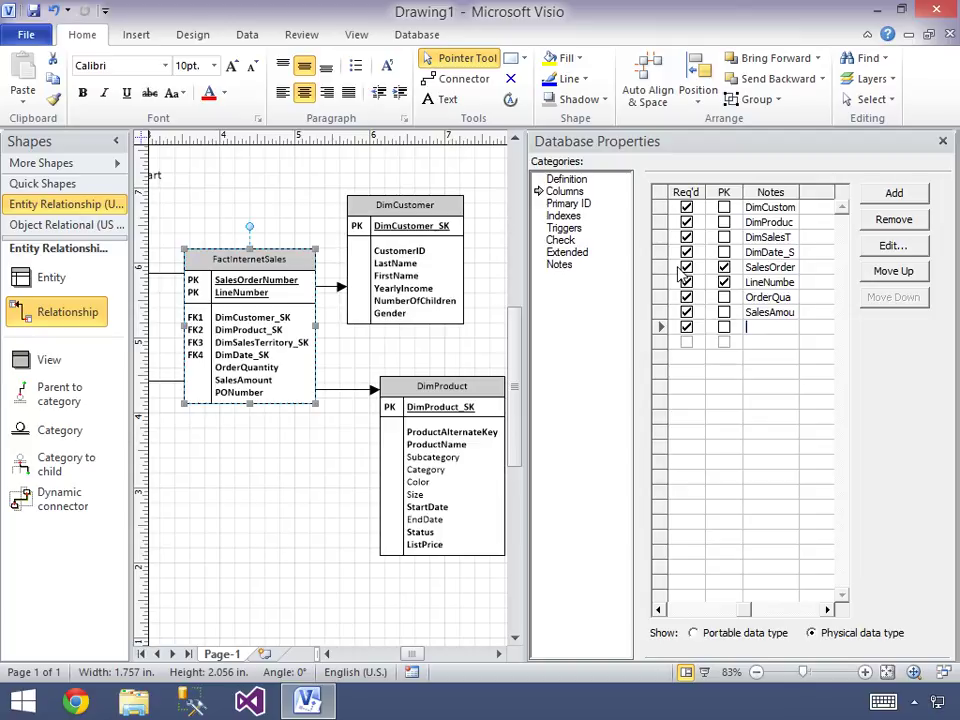
Step: Add an optional TrackingNumber column of type varchar(20) to the FactInternetSales table and close the database properties
type("Track")
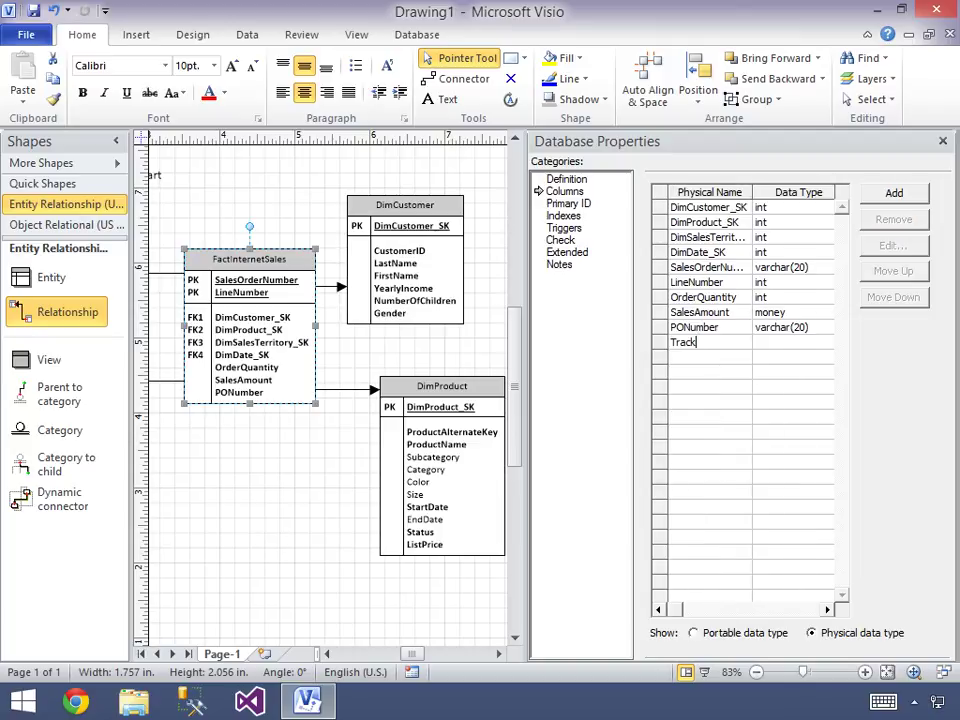
type("ingNumber")
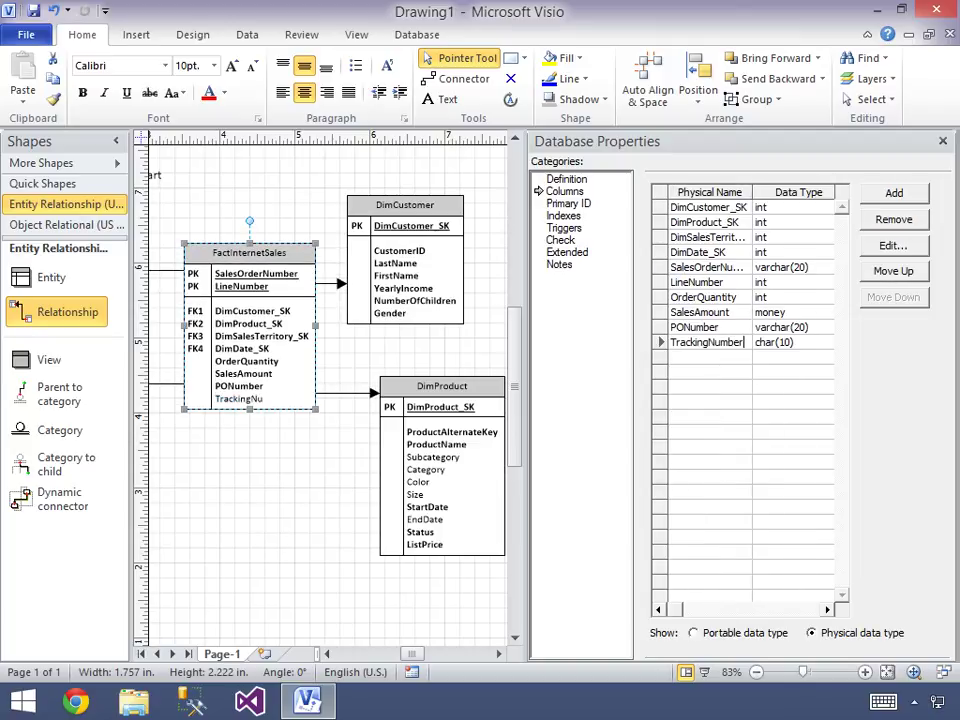
key("Tab")
type("varcha")
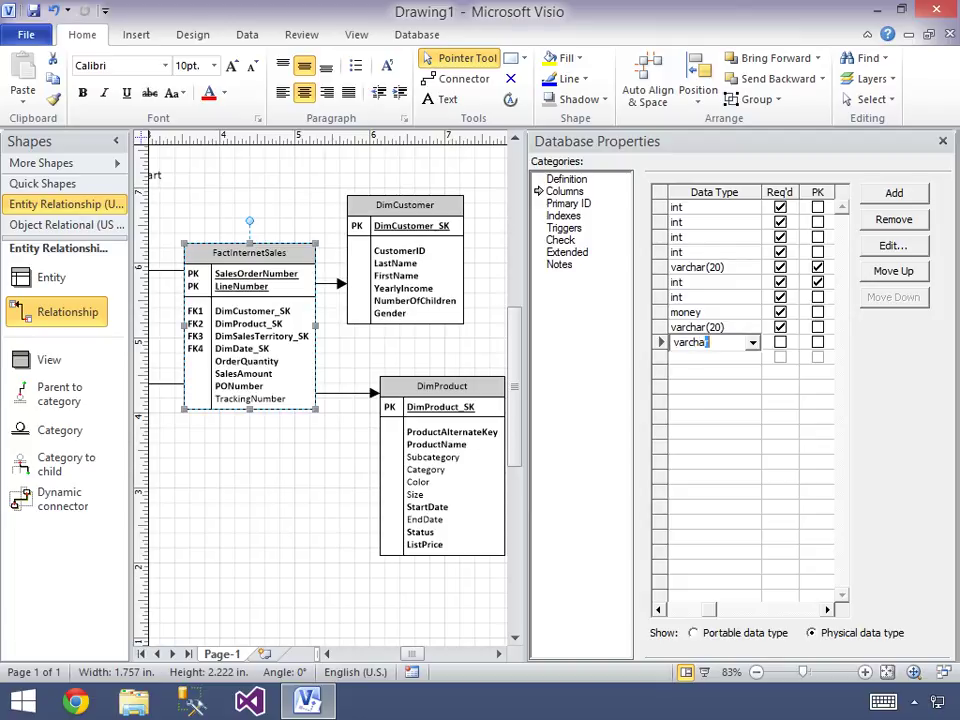
type("r(20)")
key("Tab")
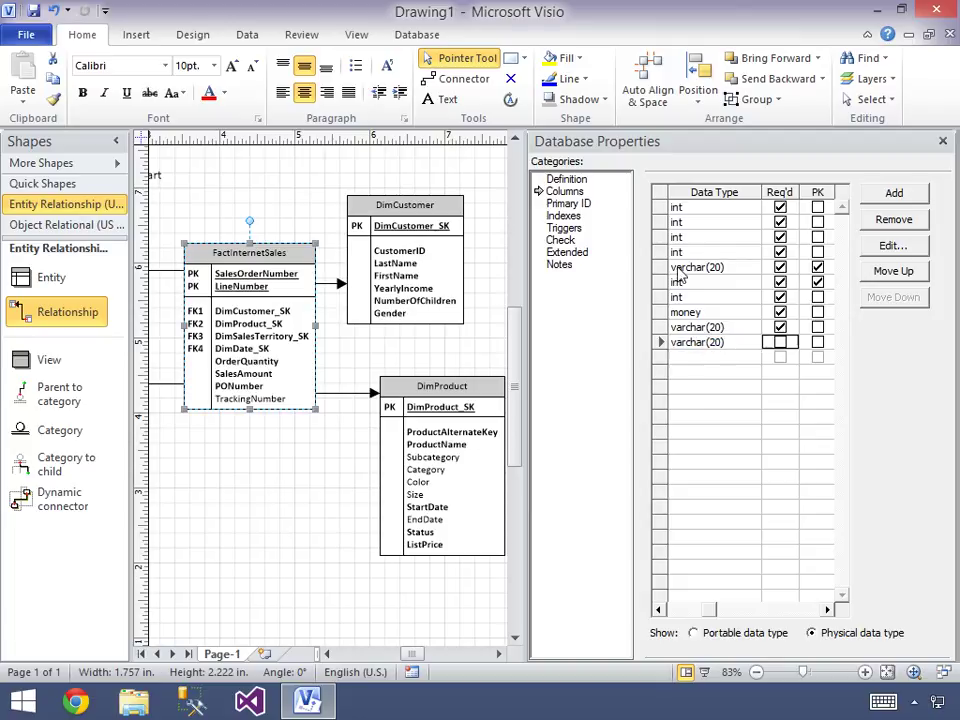
key("Tab")
key("Tab")
key("Tab")
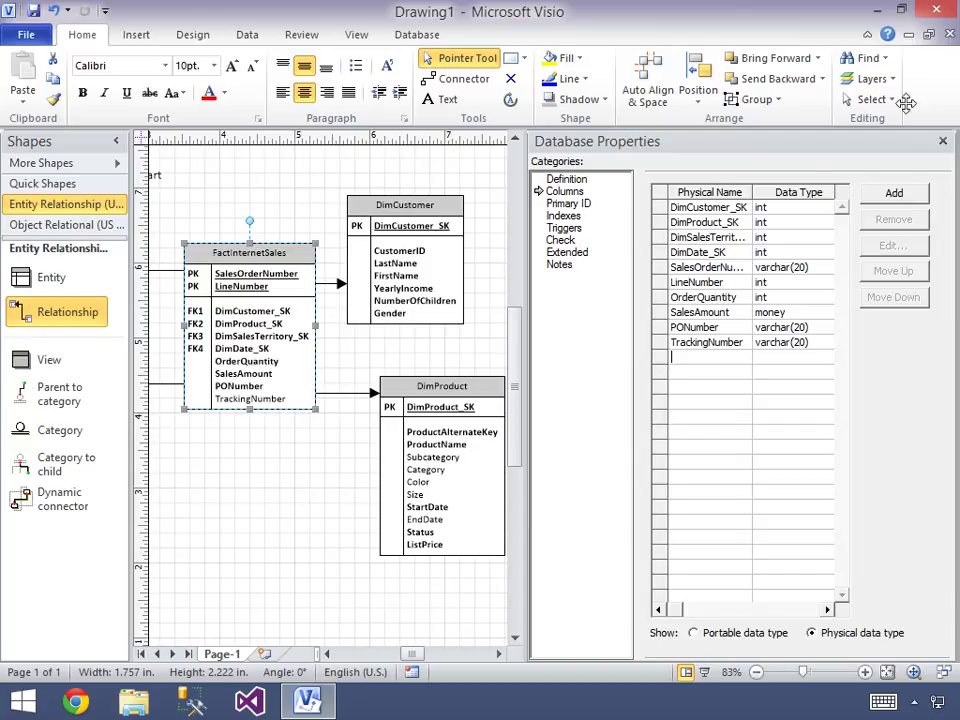
left_click(942, 141)
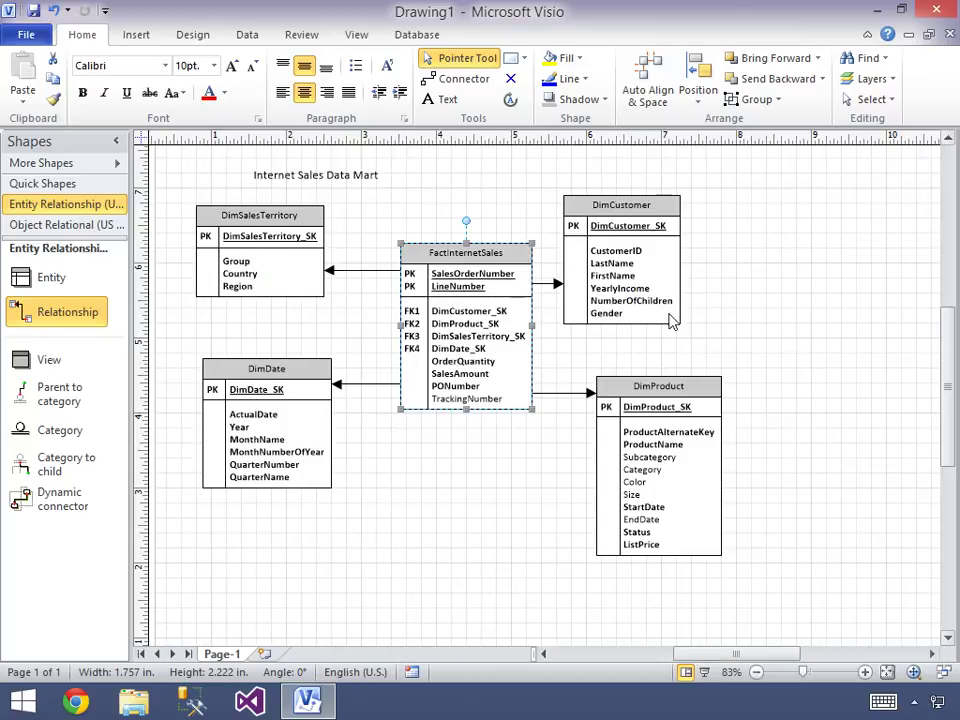